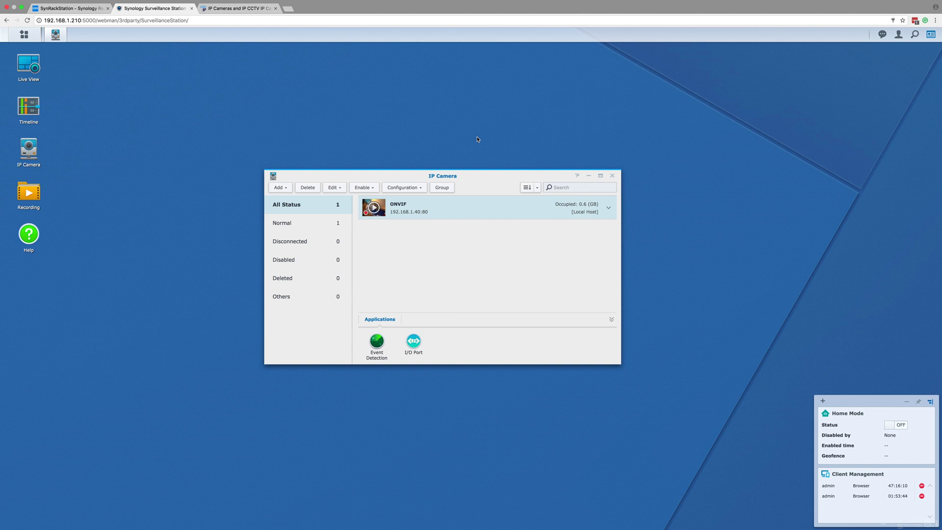
Step: Check the ONVIF camera's details, then switch it from Enabled to Disabled
{"action": "left_click", "coordinate": [609, 210]}
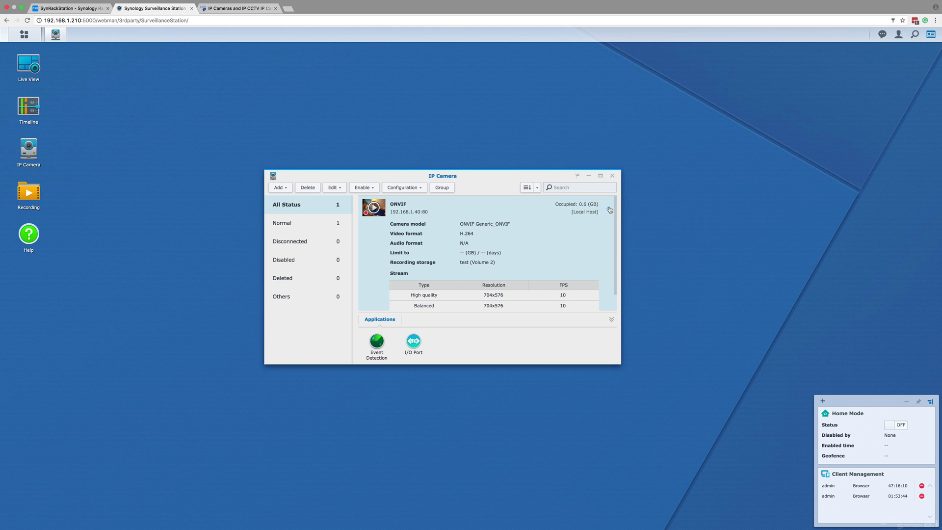
{"action": "left_click", "coordinate": [609, 209]}
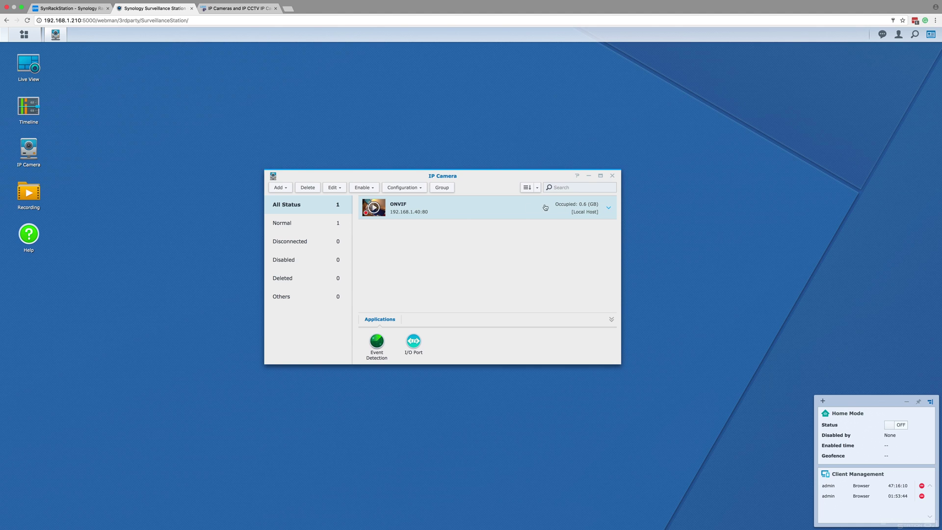
{"action": "left_click", "coordinate": [369, 191]}
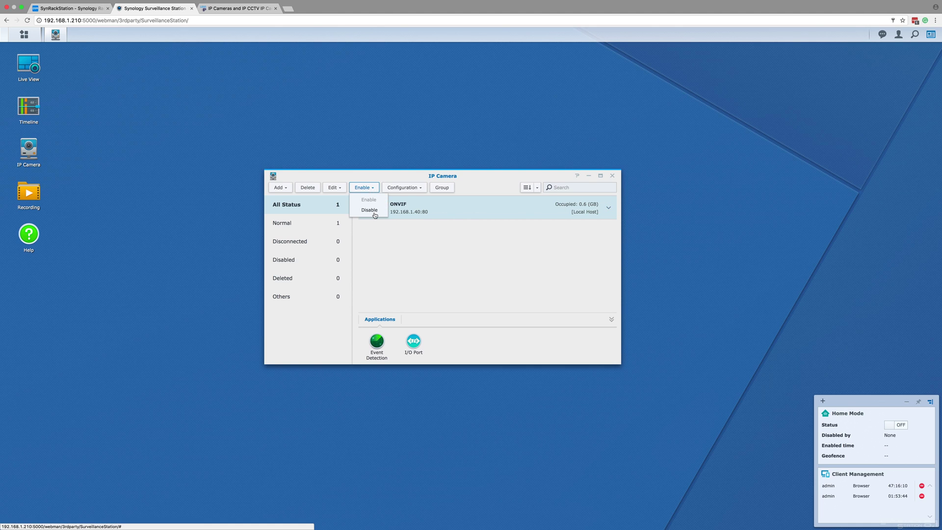
{"action": "left_click", "coordinate": [370, 211]}
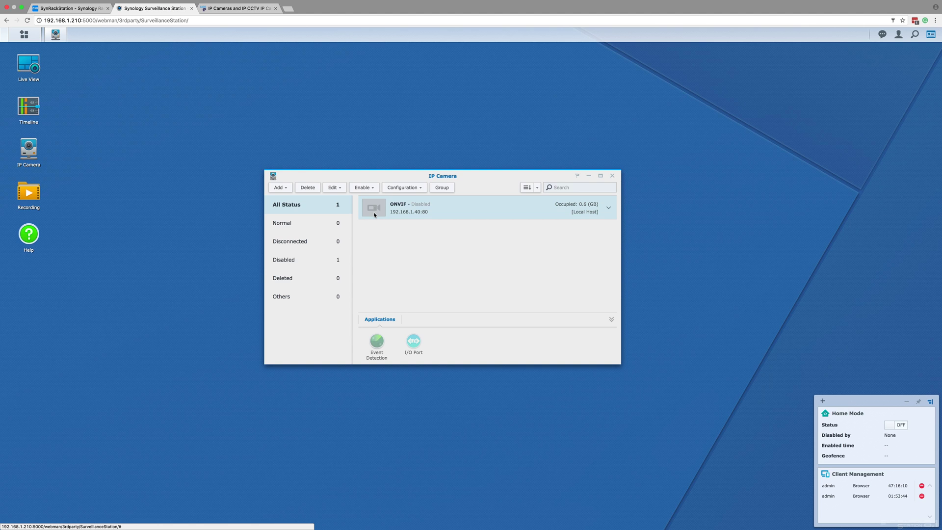
{"action": "left_click", "coordinate": [333, 187]}
Step: Rename the ONVIF camera to 'Office' in its Edit Camera settings
{"action": "left_click", "coordinate": [345, 203]}
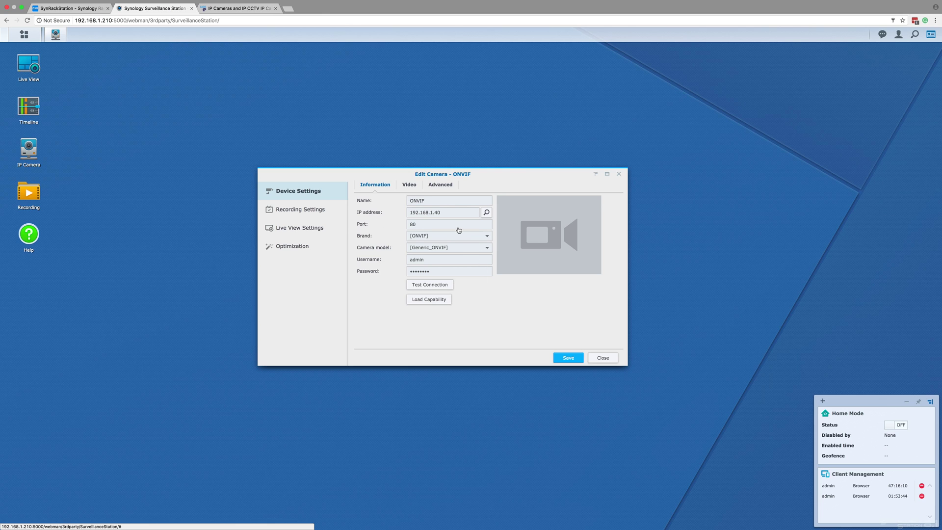
{"action": "double_click", "coordinate": [444, 203]}
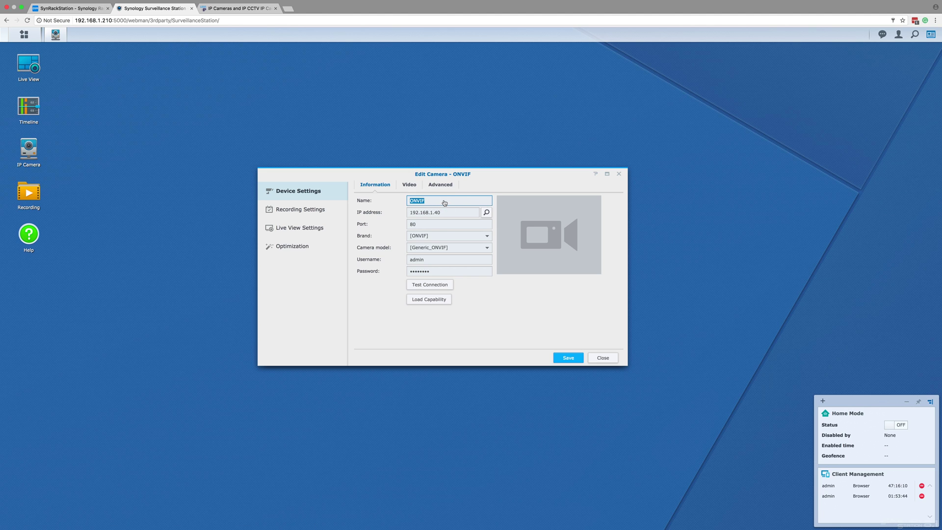
{"action": "type", "text": "Office"}
{"action": "left_click", "coordinate": [407, 186]}
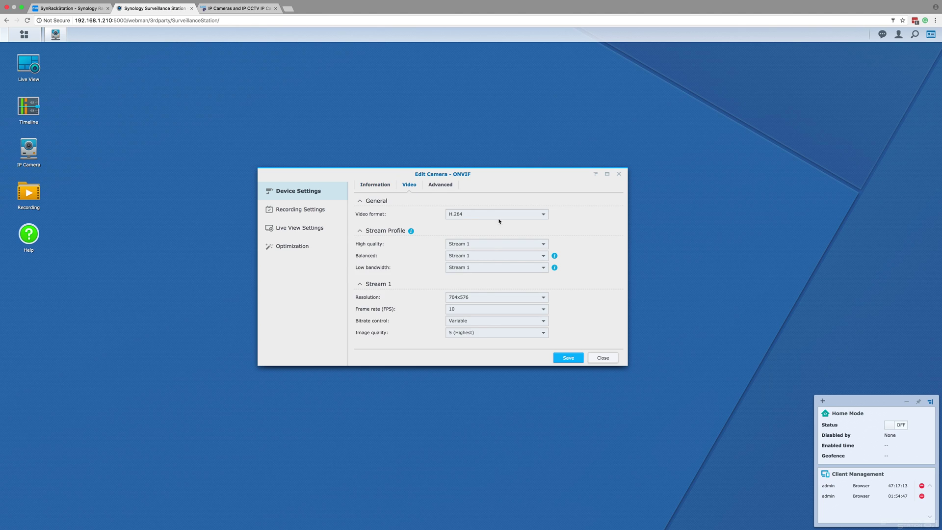
Step: Keep H.264 format and assign Stream 2 to both Balanced and Low bandwidth profiles
{"action": "left_click", "coordinate": [544, 215]}
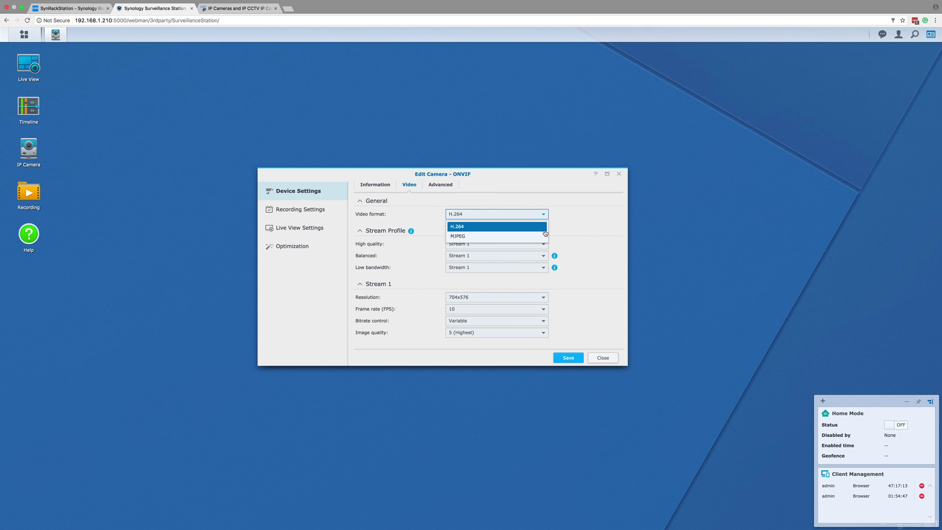
{"action": "left_click", "coordinate": [546, 217]}
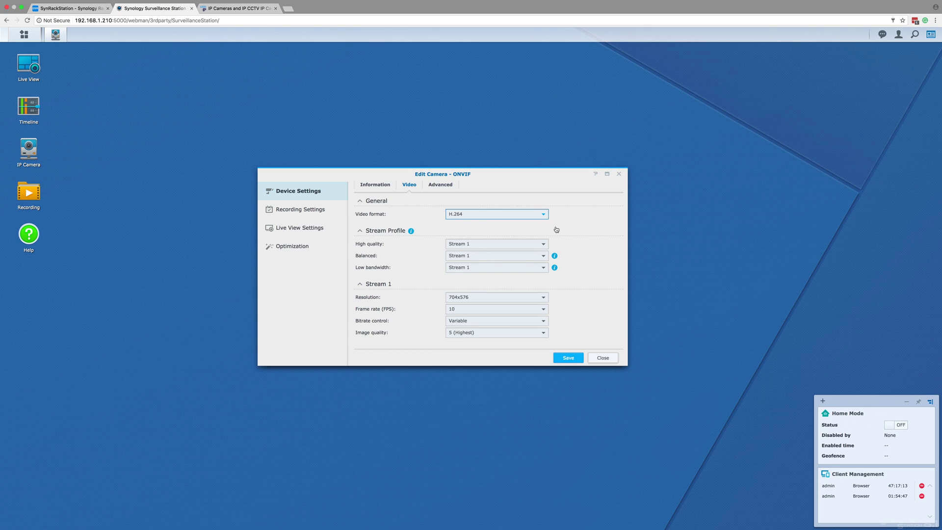
{"action": "left_click", "coordinate": [544, 255]}
{"action": "left_click", "coordinate": [537, 281]}
{"action": "left_click", "coordinate": [543, 267]}
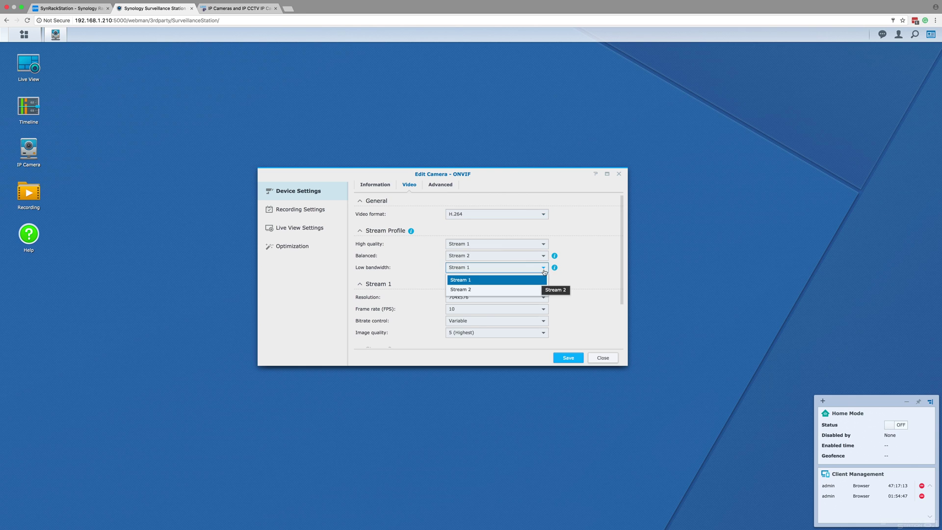
{"action": "left_click", "coordinate": [537, 290]}
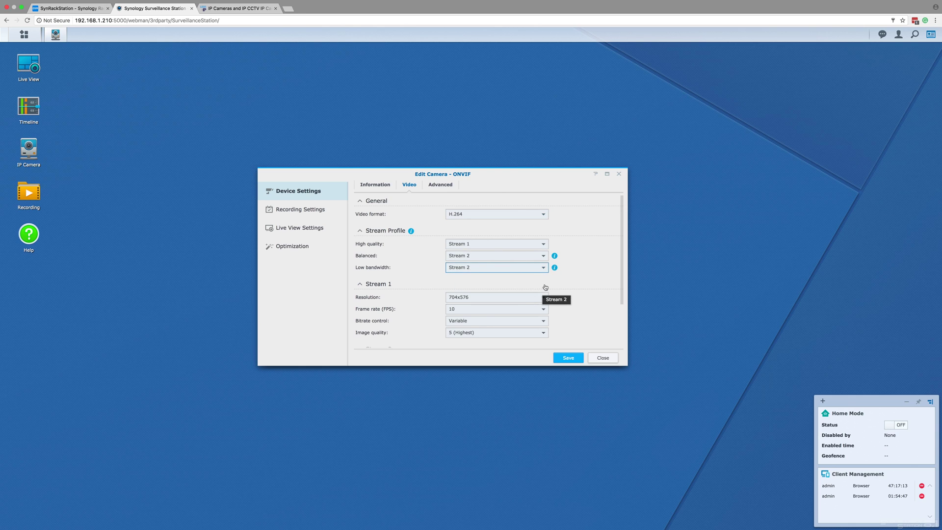
Step: Set Stream 1 to 2048x1536 resolution at 15 FPS
{"action": "left_click", "coordinate": [527, 299]}
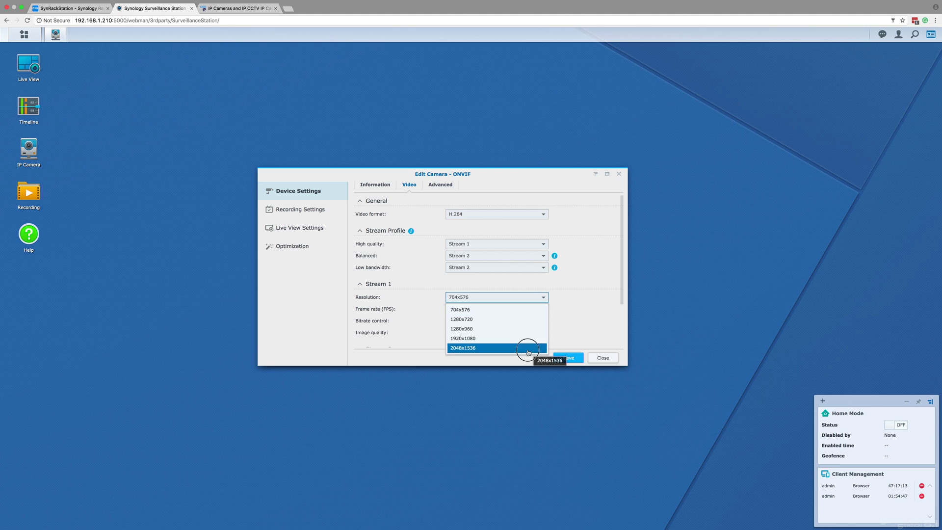
{"action": "left_click", "coordinate": [521, 348]}
{"action": "left_click", "coordinate": [537, 312]}
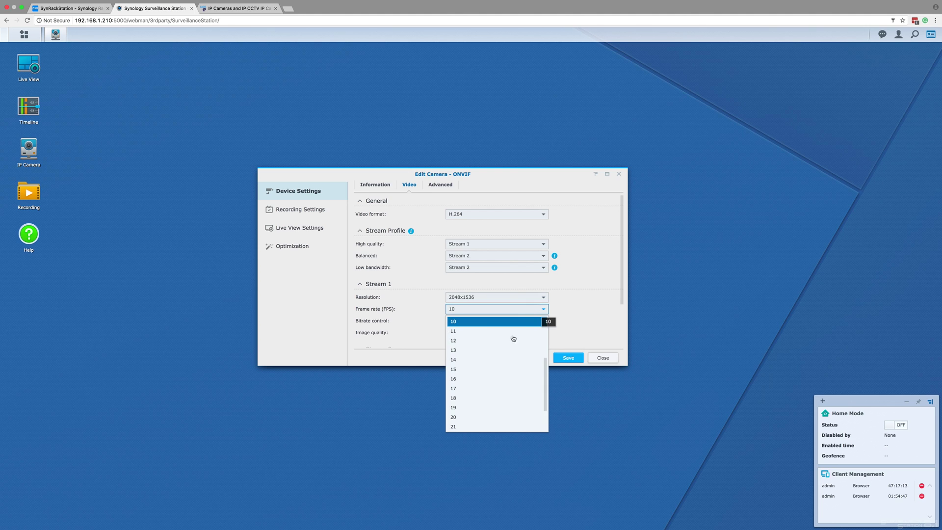
{"action": "left_click", "coordinate": [497, 369]}
Step: Set Stream 2 to 640x360 resolution with image quality 4
{"action": "scroll", "coordinate": [538, 338], "scroll_direction": "down", "scroll_amount": 3}
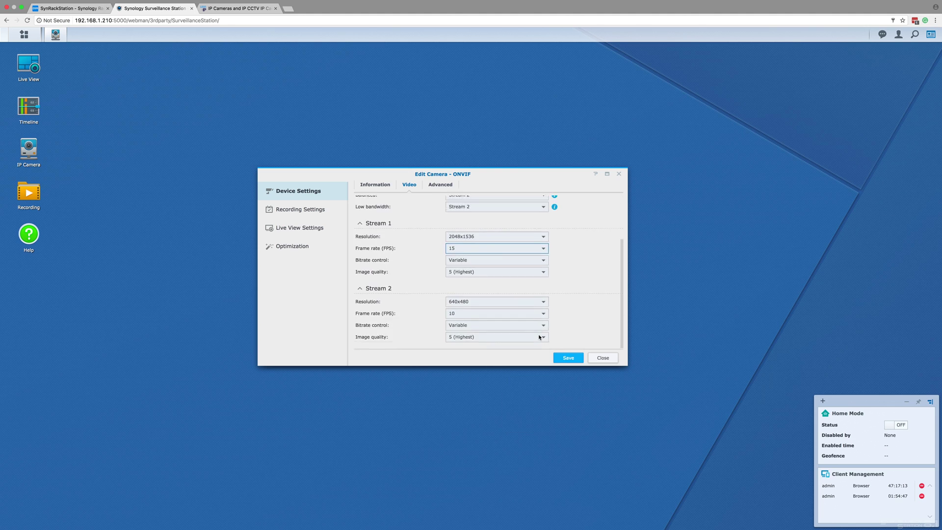
{"action": "left_click", "coordinate": [536, 302]}
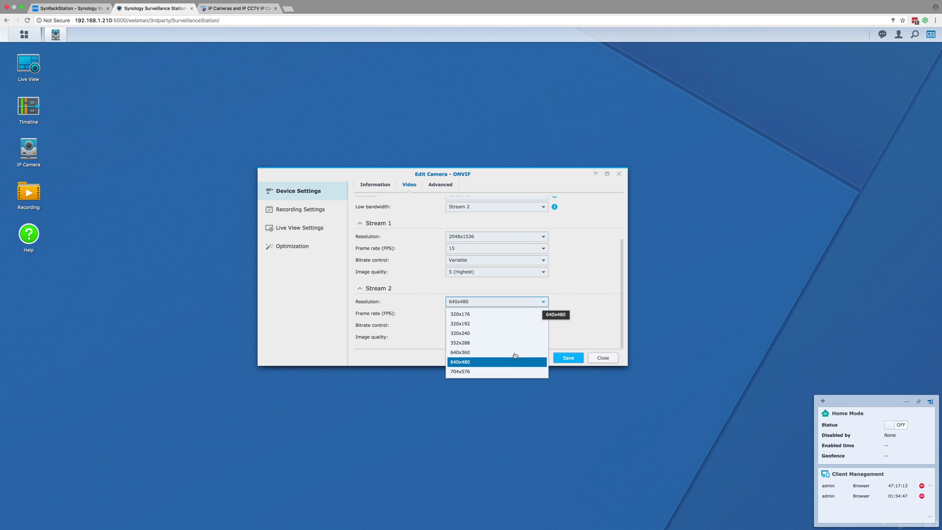
{"action": "left_click", "coordinate": [516, 352]}
{"action": "left_click", "coordinate": [532, 338]}
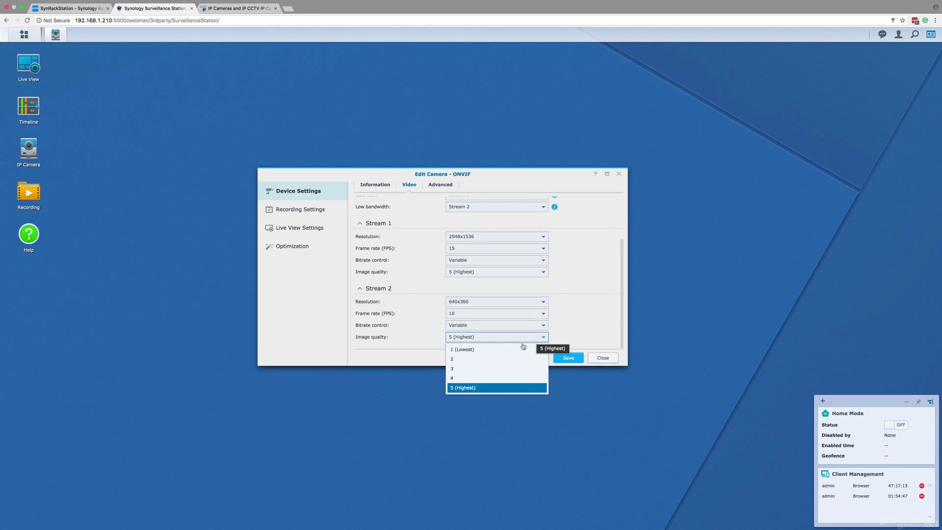
{"action": "left_click", "coordinate": [474, 381]}
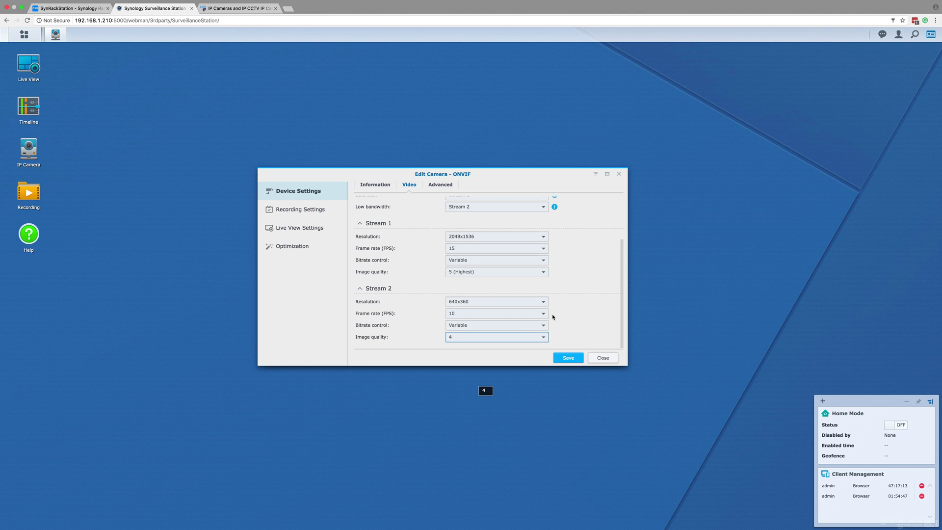
{"action": "scroll", "coordinate": [553, 317], "scroll_direction": "up", "scroll_amount": 3}
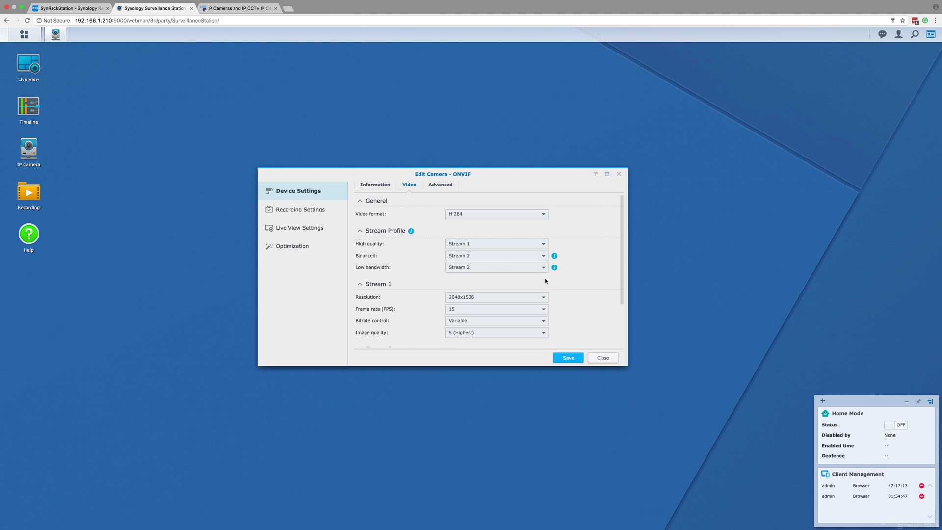
Step: Review the camera's RTSP & RTP transport settings, then move to Recording Settings
{"action": "left_click", "coordinate": [441, 185]}
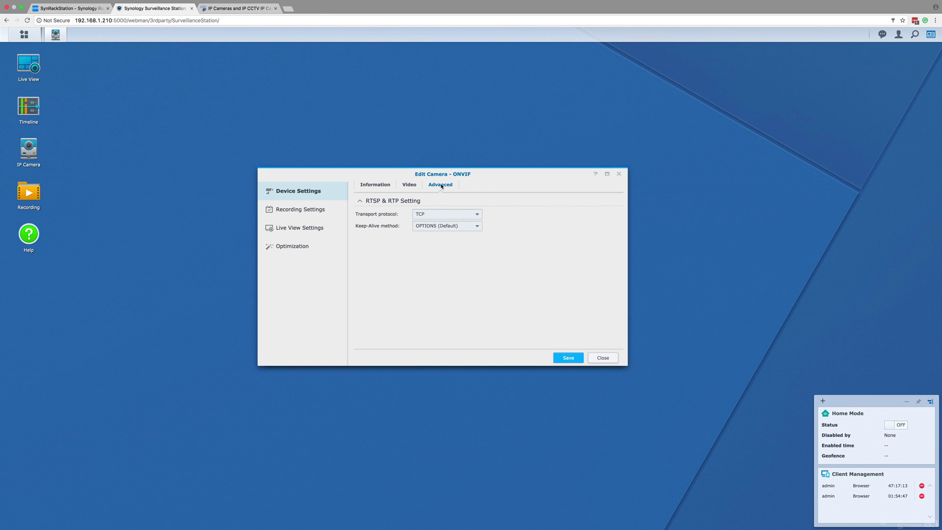
{"action": "left_click", "coordinate": [324, 213]}
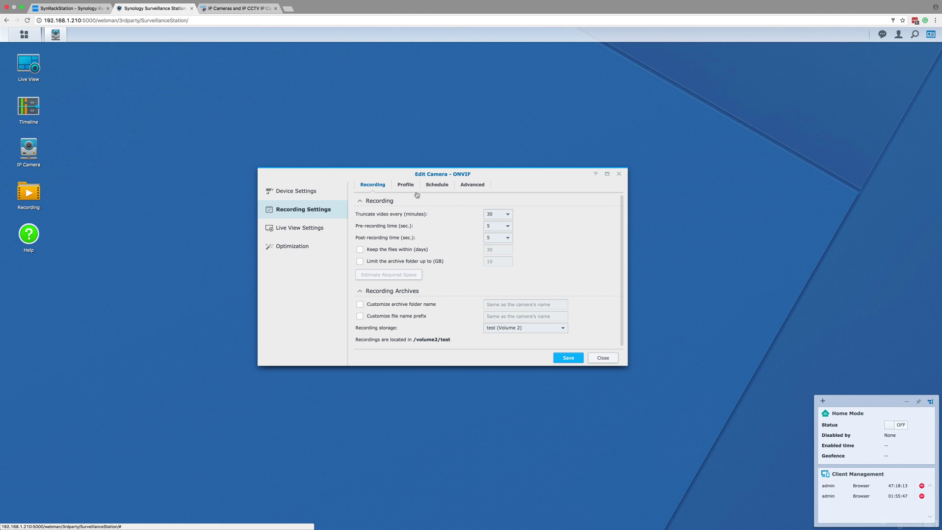
{"action": "left_click", "coordinate": [514, 218]}
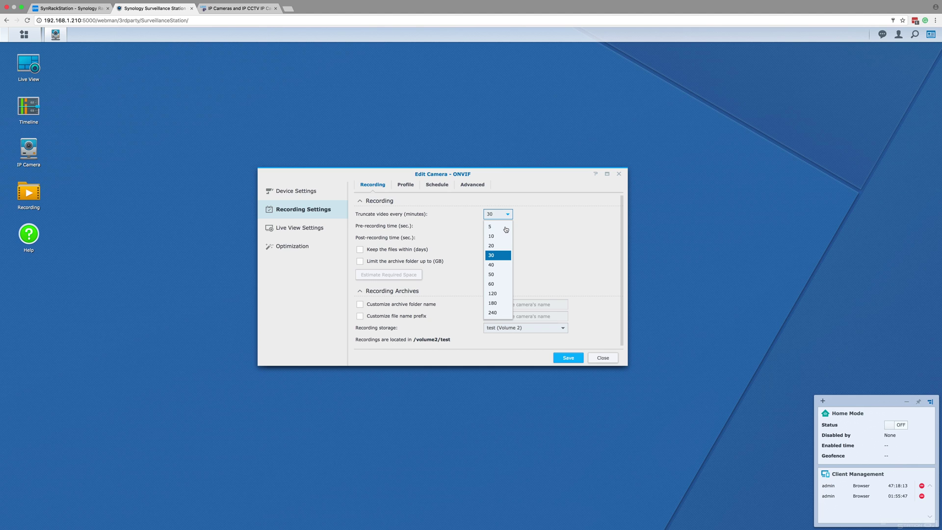
Step: Keep the truncate interval at 30 minutes and pre/post-recording at 5 seconds
{"action": "left_click", "coordinate": [505, 227]}
{"action": "left_click", "coordinate": [500, 216]}
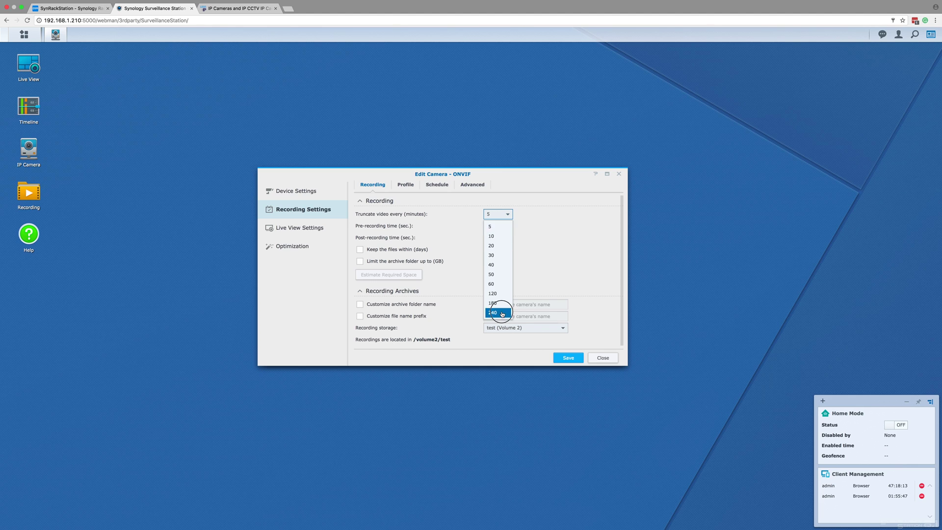
{"action": "left_click", "coordinate": [503, 313]}
{"action": "left_click", "coordinate": [513, 216]}
{"action": "left_click", "coordinate": [504, 260]}
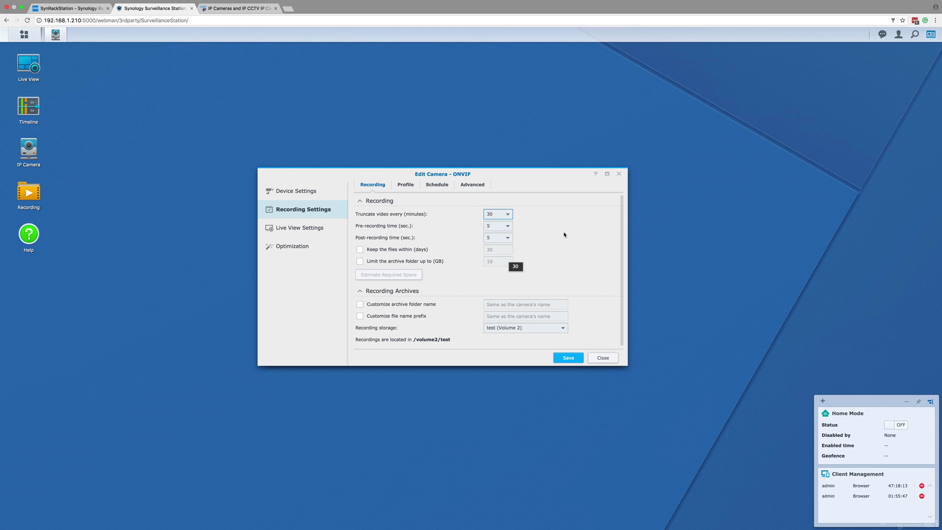
{"action": "left_click", "coordinate": [507, 228]}
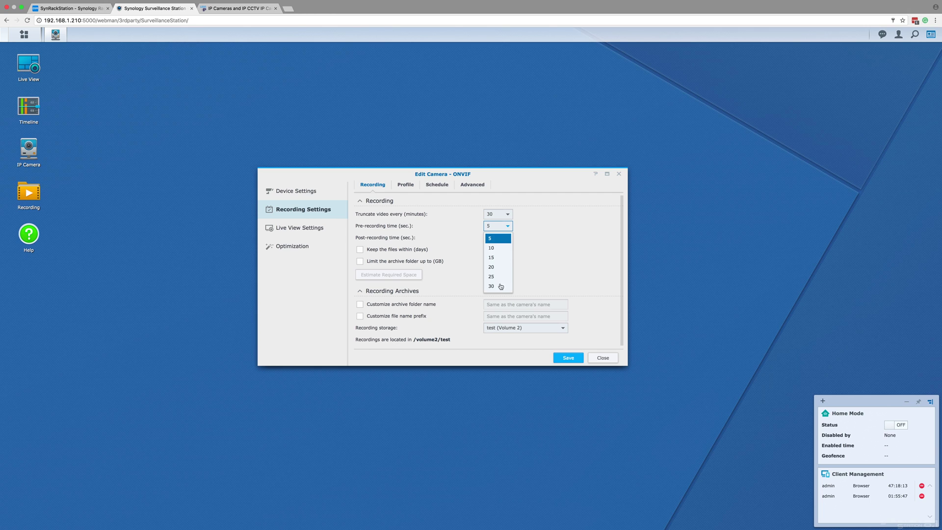
{"action": "left_click", "coordinate": [509, 229]}
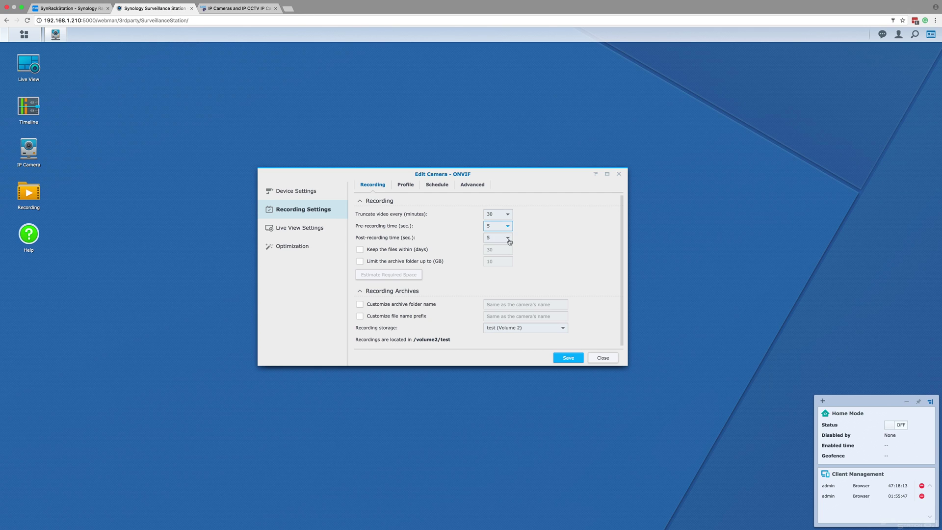
{"action": "left_click", "coordinate": [507, 238]}
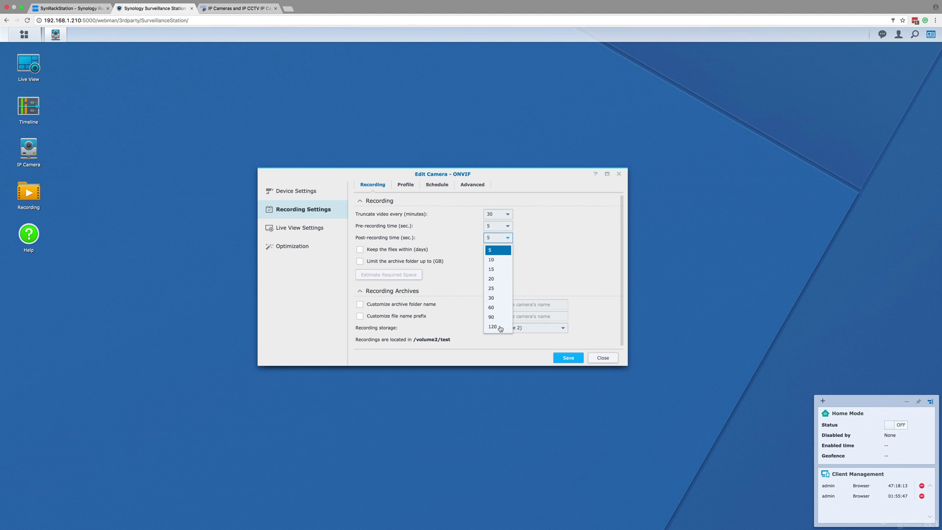
{"action": "left_click", "coordinate": [510, 242]}
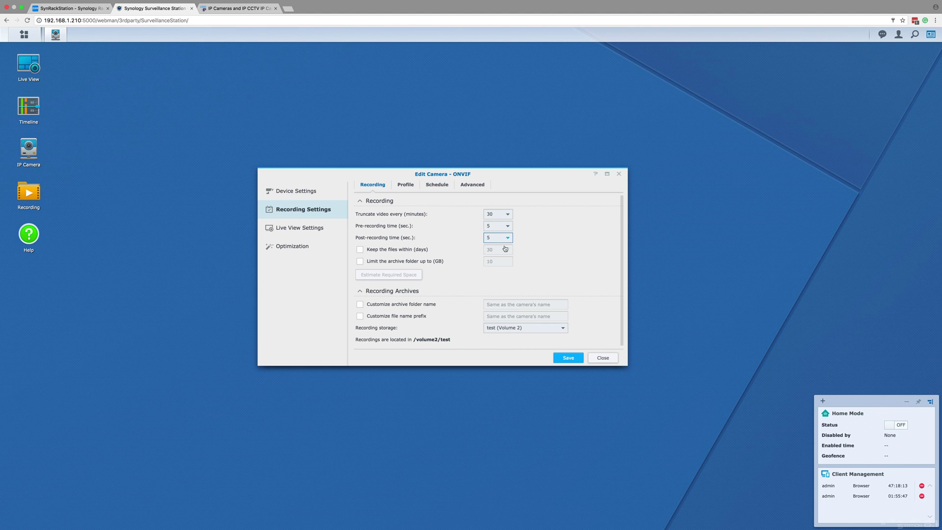
Step: Keep files for 30 days and leave the archive folder without a size limit
{"action": "left_click", "coordinate": [359, 251]}
{"action": "double_click", "coordinate": [494, 250]}
{"action": "type", "text": "1"}
{"action": "double_click", "coordinate": [497, 250]}
{"action": "type", "text": "30"}
{"action": "left_click", "coordinate": [466, 251]}
{"action": "left_click", "coordinate": [364, 261]}
{"action": "left_click", "coordinate": [497, 262]}
{"action": "type", "text": "00"}
{"action": "double_click", "coordinate": [491, 262]}
{"action": "left_click", "coordinate": [360, 261]}
Step: Save the recording settings and glance at the Profile tab
{"action": "left_click", "coordinate": [568, 357]}
{"action": "left_click", "coordinate": [398, 187]}
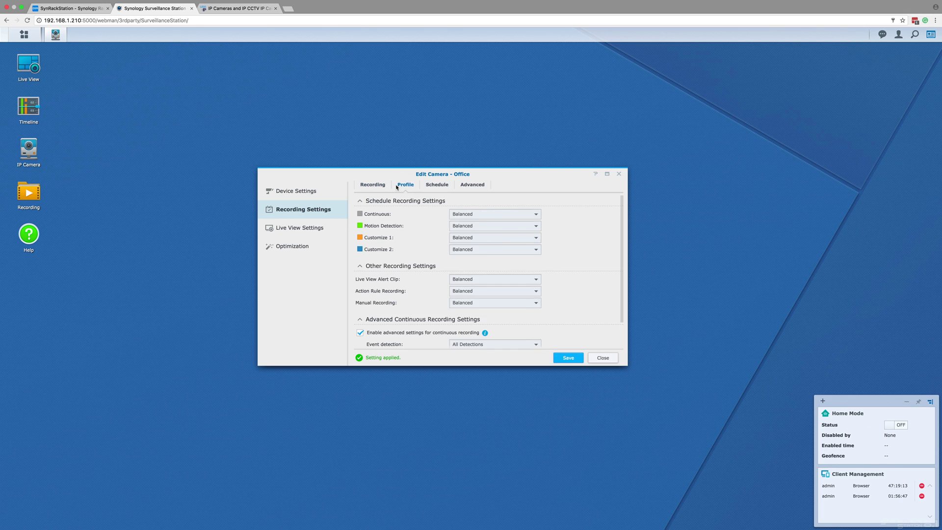
{"action": "left_click", "coordinate": [375, 185]}
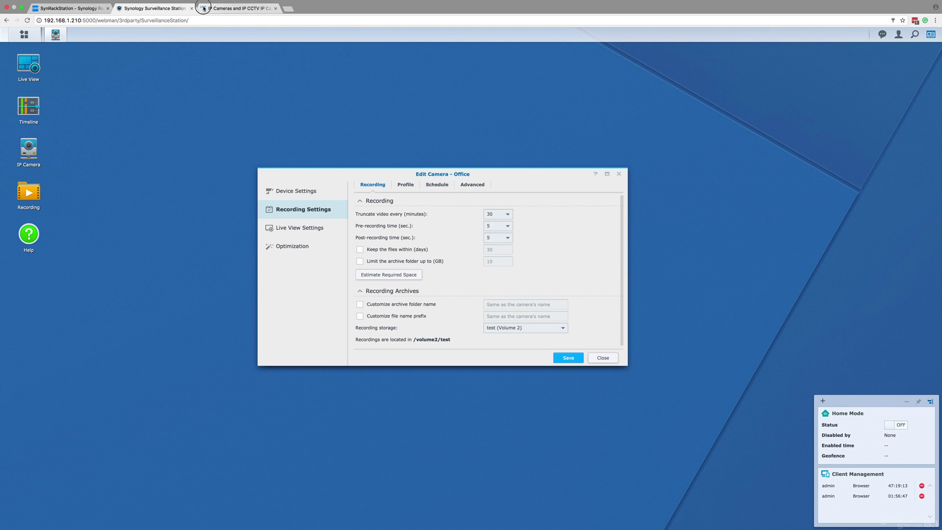
{"action": "left_click", "coordinate": [235, 8]}
Step: Set the calculator to 2048x1536 (3MP) resolution with H.264-10 (High Quality) compression
{"action": "left_click", "coordinate": [396, 196]}
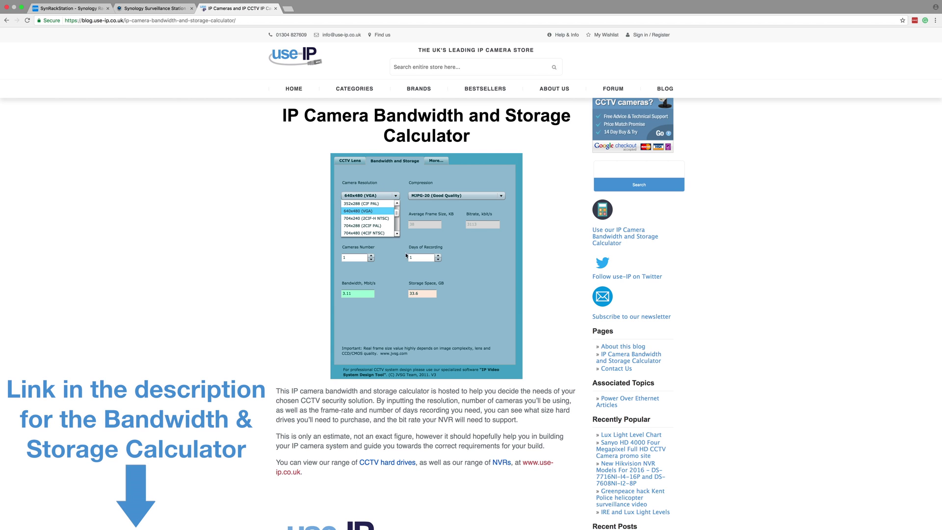
{"action": "left_click", "coordinate": [397, 235]}
{"action": "left_click", "coordinate": [397, 234]}
{"action": "left_click", "coordinate": [397, 235]}
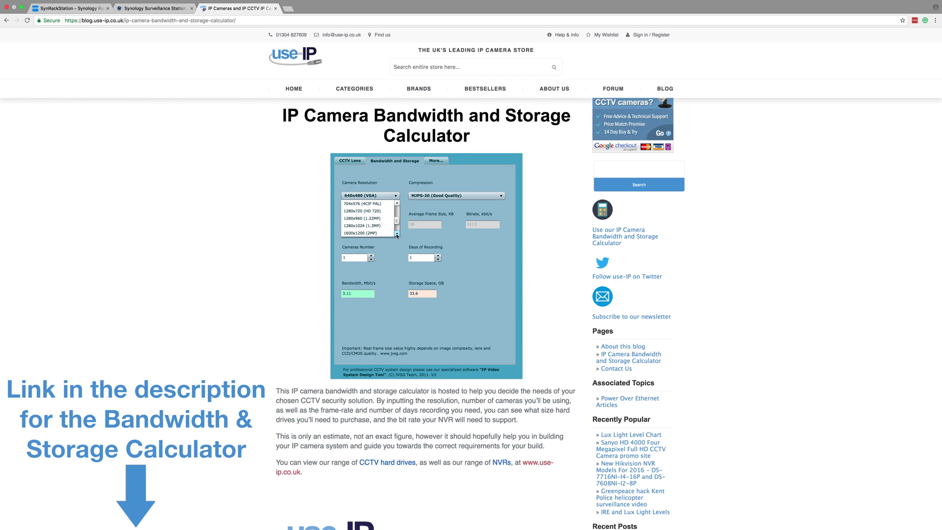
{"action": "left_click", "coordinate": [397, 234]}
{"action": "left_click", "coordinate": [397, 234]}
{"action": "left_click", "coordinate": [363, 233]}
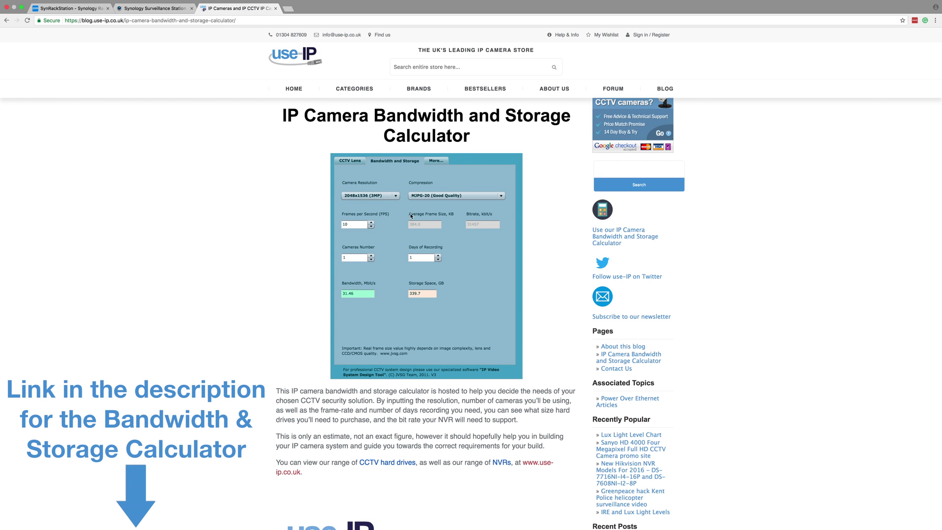
{"action": "left_click", "coordinate": [442, 196]}
{"action": "left_click", "coordinate": [442, 233]}
Step: Enter 15 fps and 30 recording days to get the 1632.3 GB estimate
{"action": "left_click", "coordinate": [371, 222]}
{"action": "double_click", "coordinate": [419, 259]}
{"action": "left_click", "coordinate": [472, 262]}
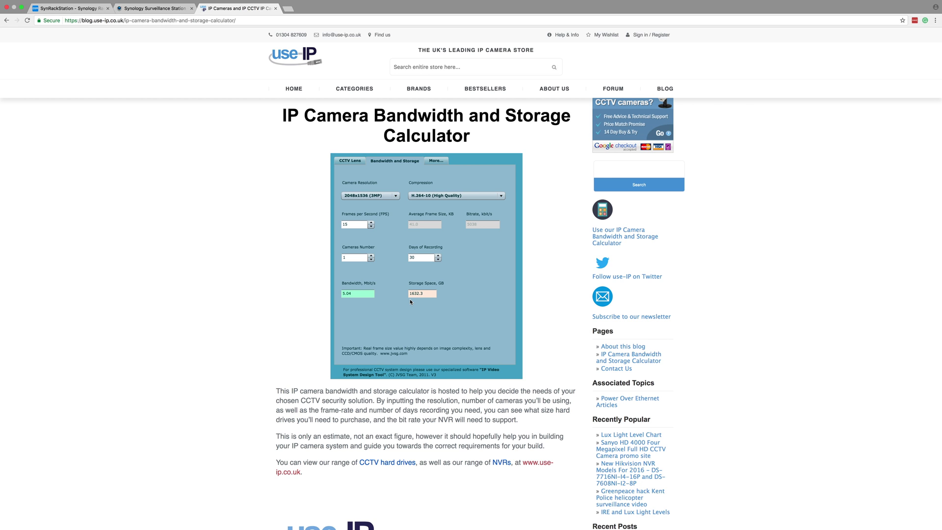
{"action": "left_click", "coordinate": [159, 13]}
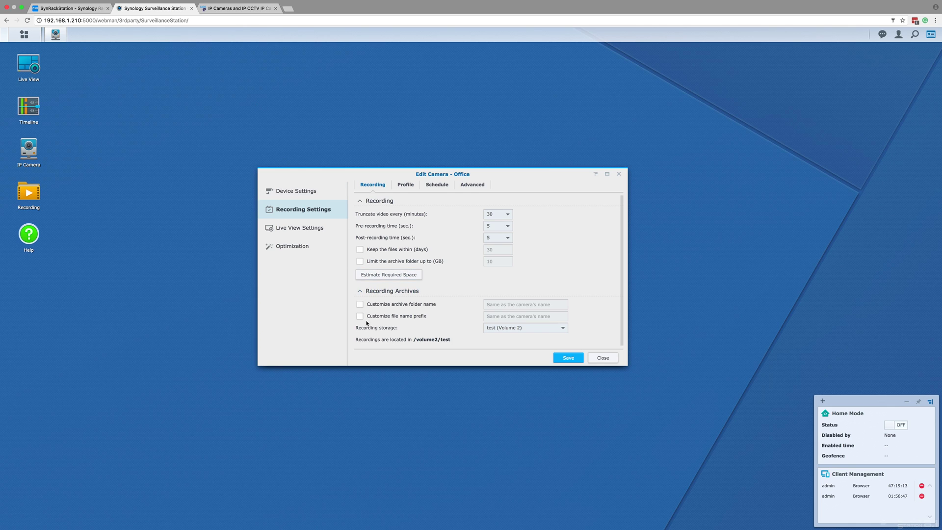
Step: Leave archive folder and file prefix uncustomized and choose test2 (Volume 1) for recording storage
{"action": "left_click", "coordinate": [360, 304]}
{"action": "left_click", "coordinate": [359, 316]}
{"action": "left_click", "coordinate": [360, 317]}
{"action": "left_click", "coordinate": [360, 305]}
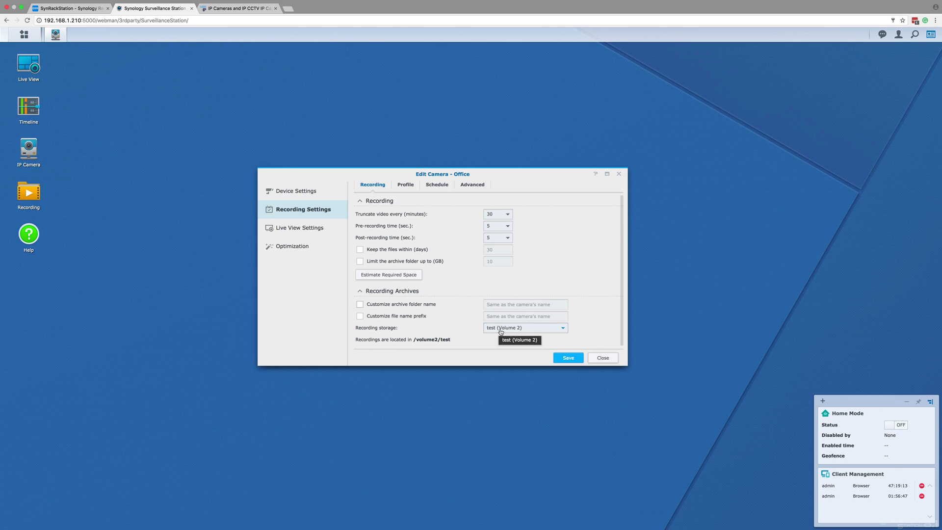
{"action": "left_click", "coordinate": [563, 329]}
{"action": "left_click", "coordinate": [553, 350]}
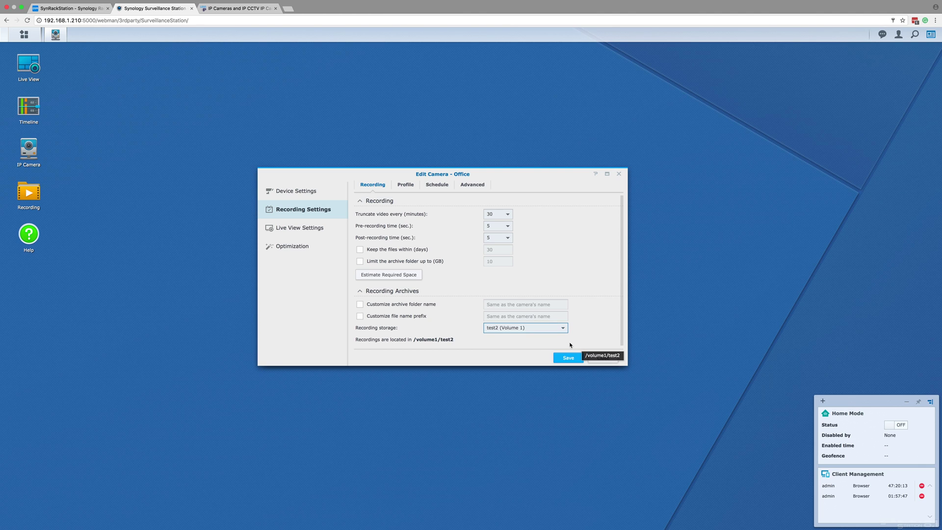
Step: Confirm Balanced continuous recording, All Detections, Balanced switch profile and 10-second minimum duration
{"action": "left_click", "coordinate": [406, 185]}
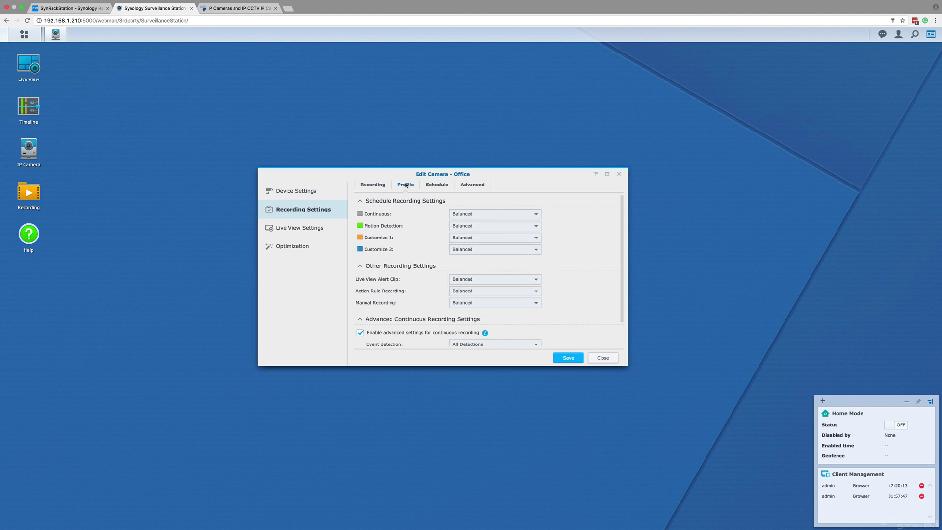
{"action": "left_click", "coordinate": [538, 214]}
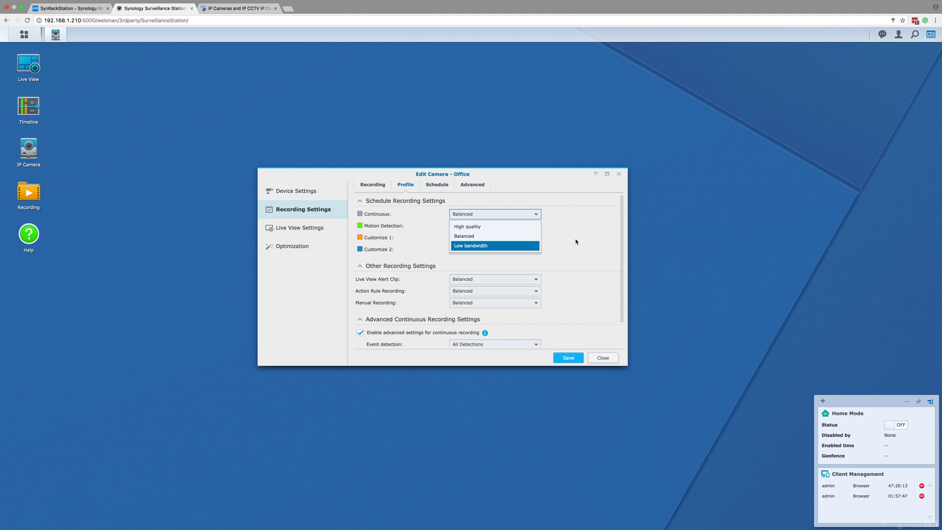
{"action": "left_click", "coordinate": [537, 214]}
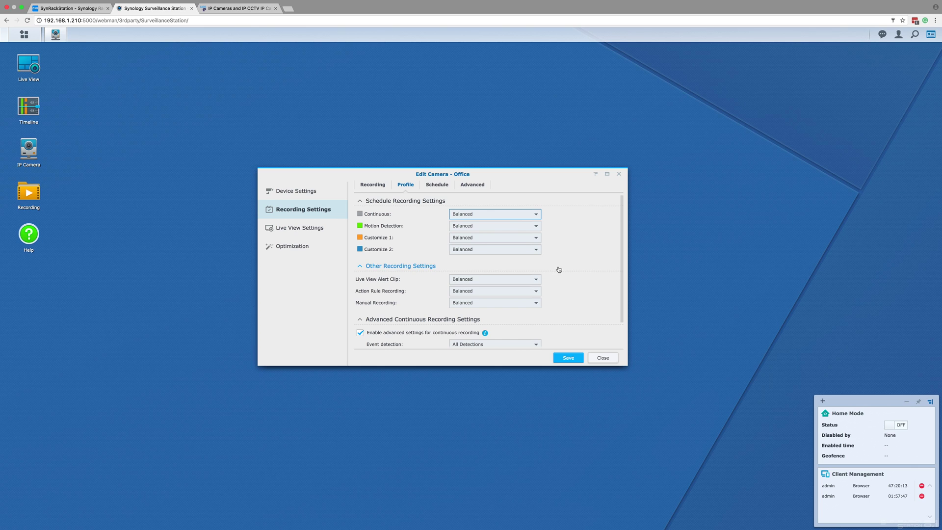
{"action": "scroll", "coordinate": [558, 272], "scroll_direction": "down", "scroll_amount": 2}
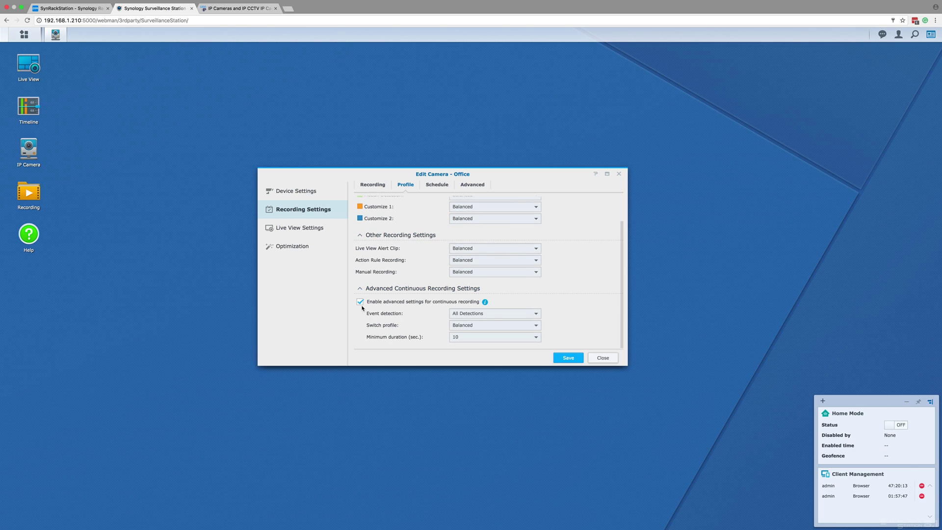
{"action": "left_click", "coordinate": [518, 314]}
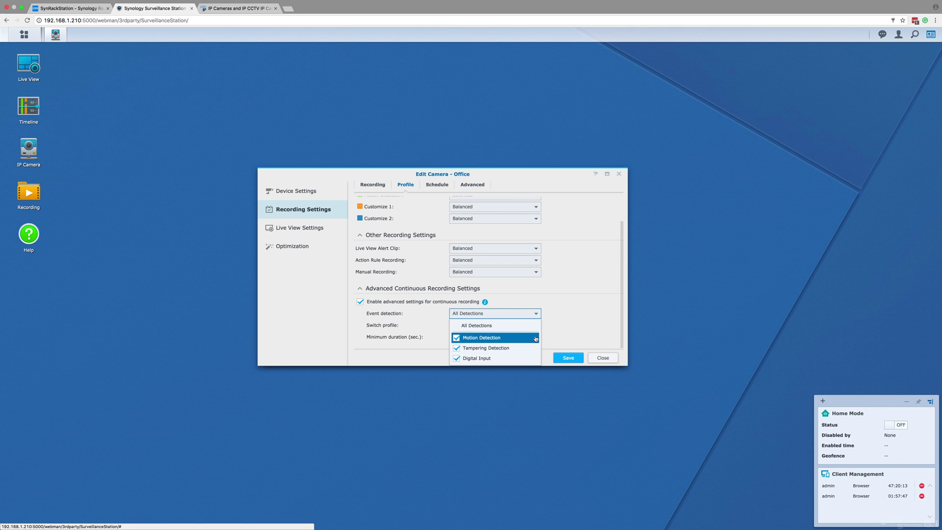
{"action": "left_click", "coordinate": [557, 314]}
{"action": "left_click", "coordinate": [536, 325]}
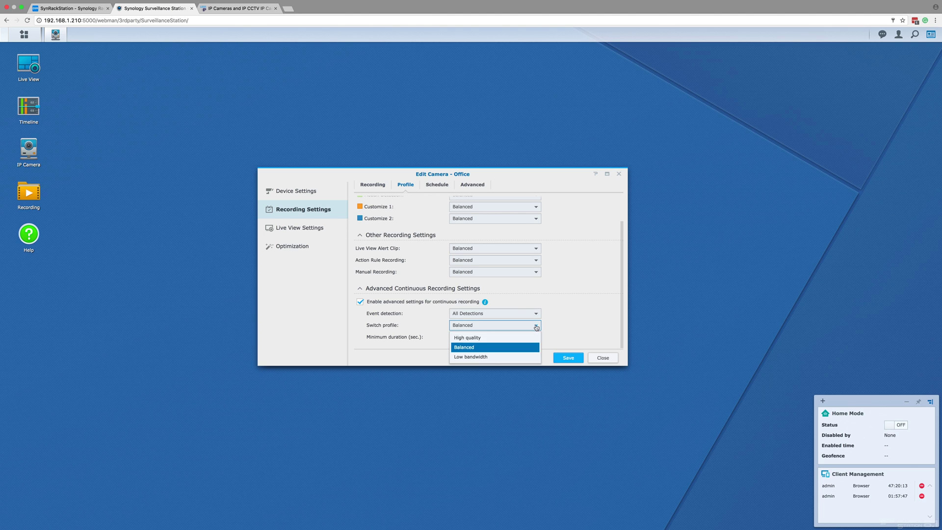
{"action": "left_click", "coordinate": [536, 324]}
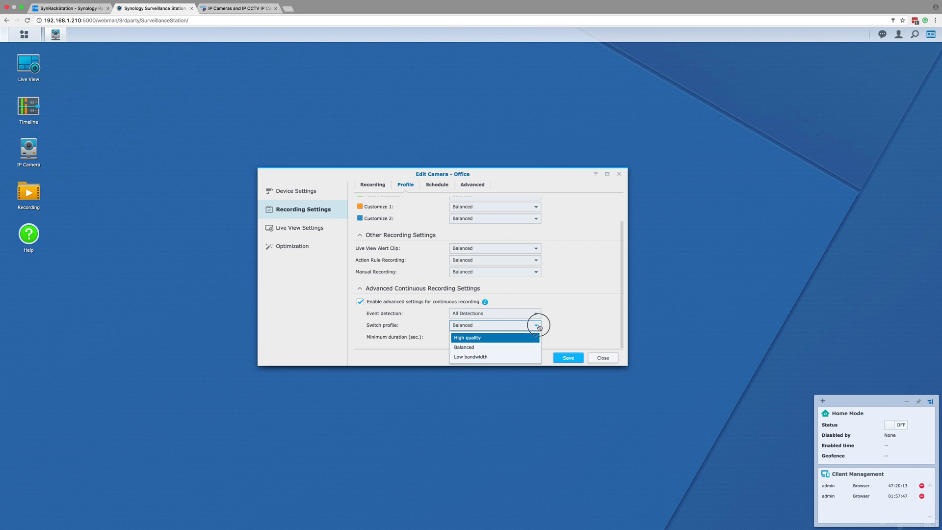
{"action": "left_click", "coordinate": [538, 338]}
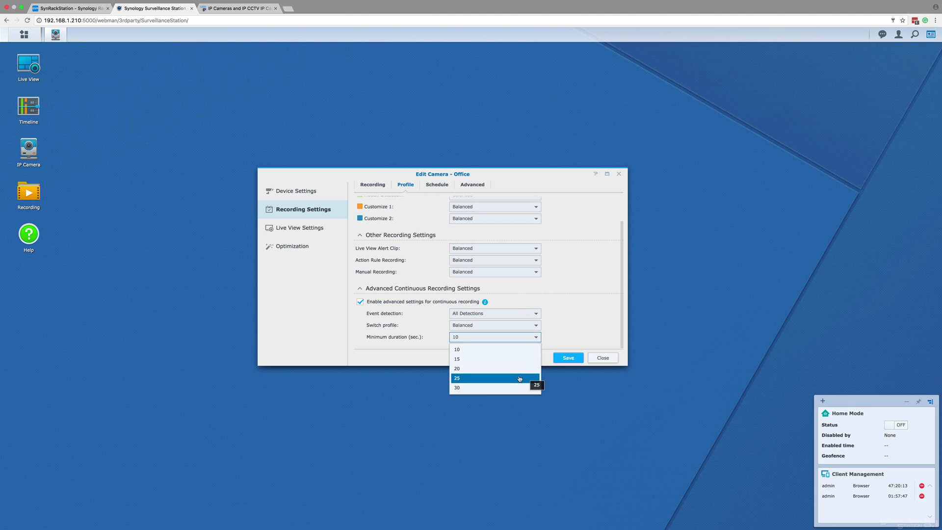
{"action": "left_click", "coordinate": [537, 339]}
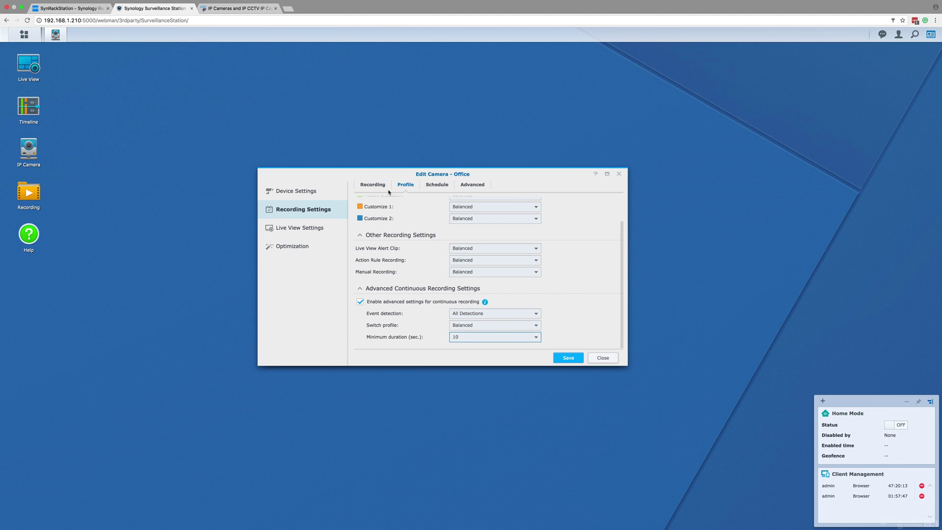
{"action": "left_click", "coordinate": [437, 187]}
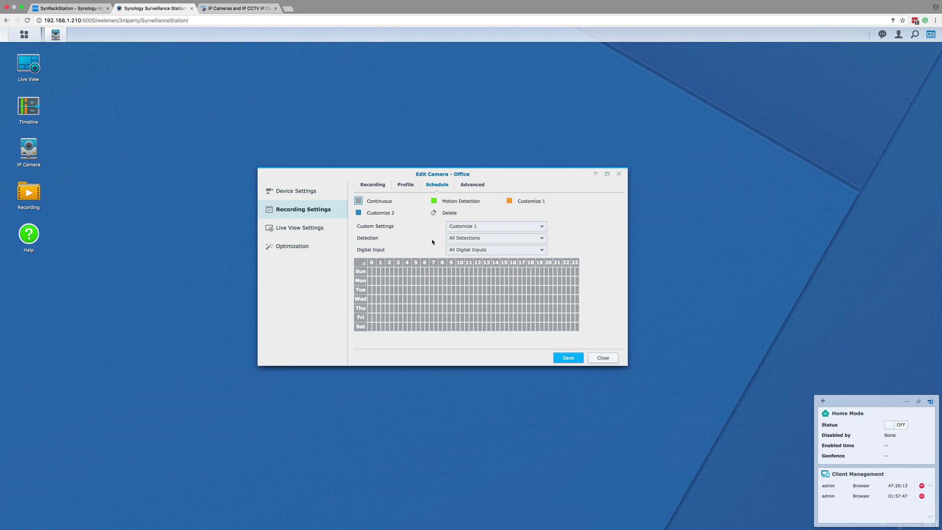
{"action": "left_click", "coordinate": [496, 226]}
{"action": "left_click", "coordinate": [502, 230]}
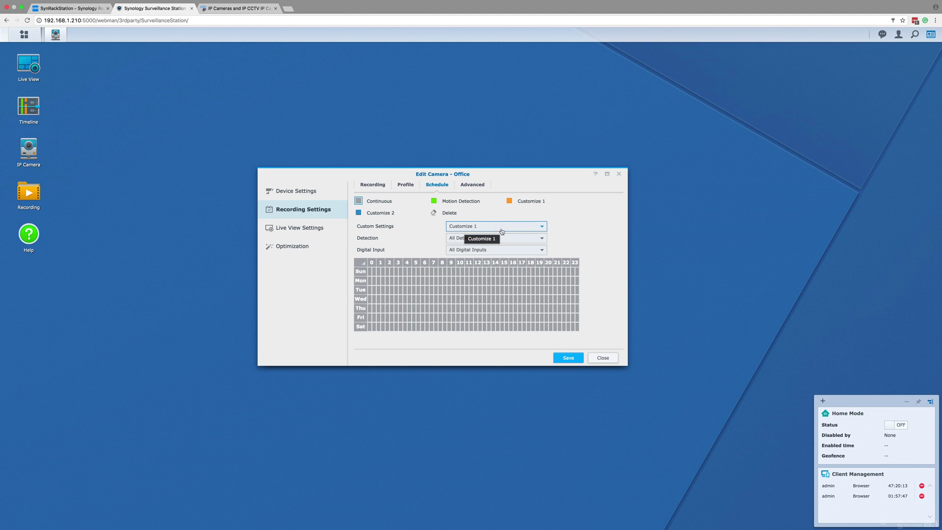
{"action": "left_click", "coordinate": [498, 238]}
{"action": "left_click", "coordinate": [513, 242]}
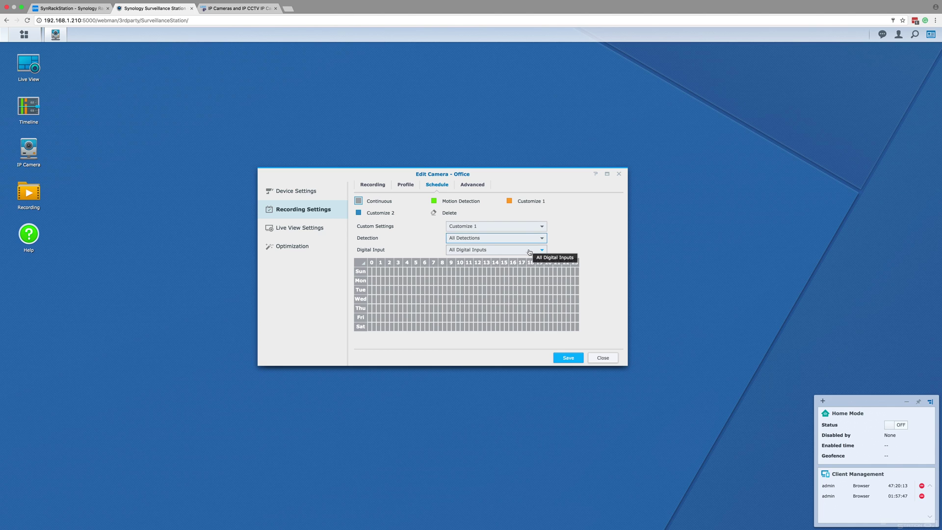
{"action": "left_click", "coordinate": [534, 253]}
{"action": "left_click", "coordinate": [534, 251]}
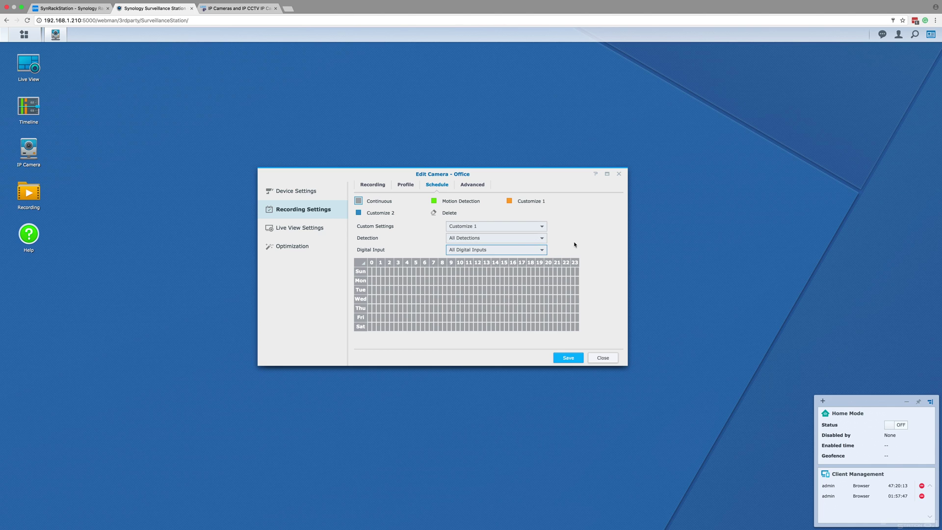
Step: Keep recording and audio enabled, removing old archives when storage limits are reached
{"action": "left_click", "coordinate": [476, 186]}
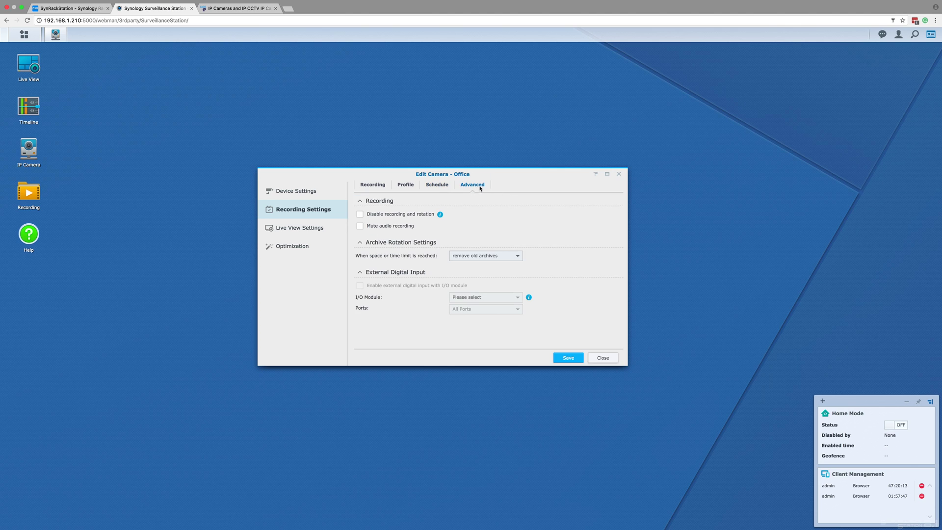
{"action": "left_click", "coordinate": [359, 215]}
{"action": "left_click", "coordinate": [360, 215]}
{"action": "left_click", "coordinate": [359, 226]}
{"action": "left_click", "coordinate": [360, 227]}
{"action": "left_click", "coordinate": [520, 255]}
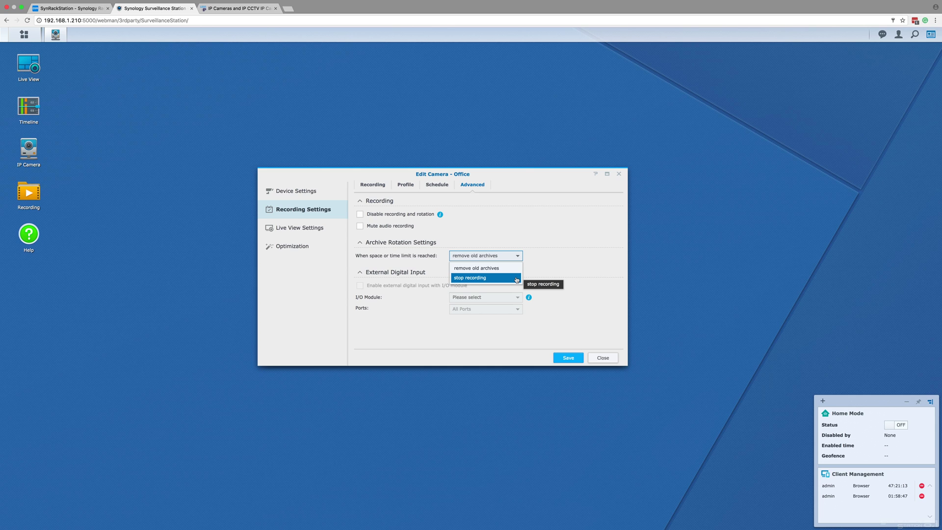
{"action": "left_click", "coordinate": [542, 262]}
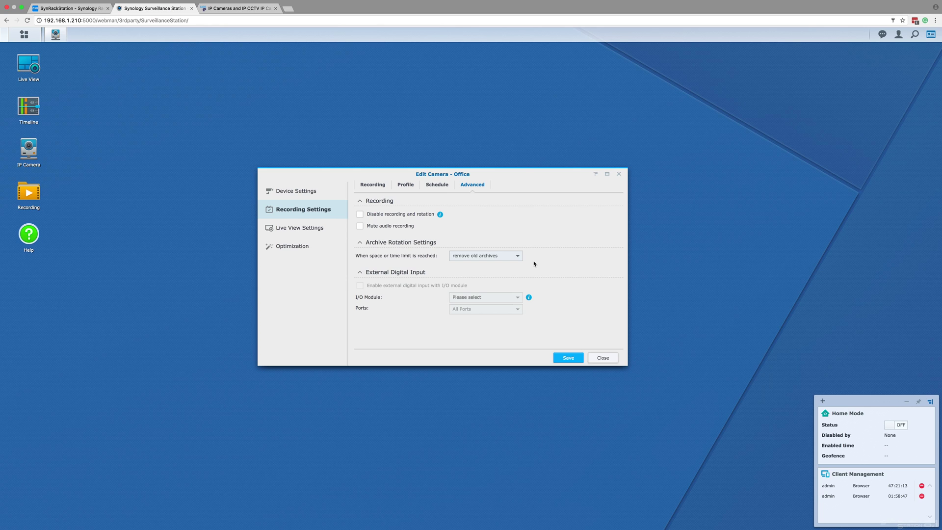
{"action": "left_click", "coordinate": [316, 227]}
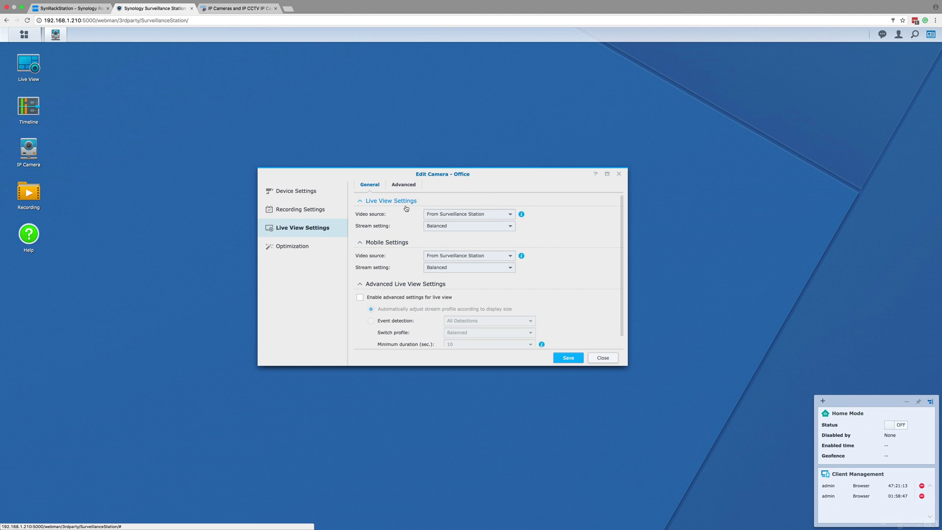
Step: Set the live view stream to High quality and the mobile stream to Low bandwidth
{"action": "left_click", "coordinate": [511, 214]}
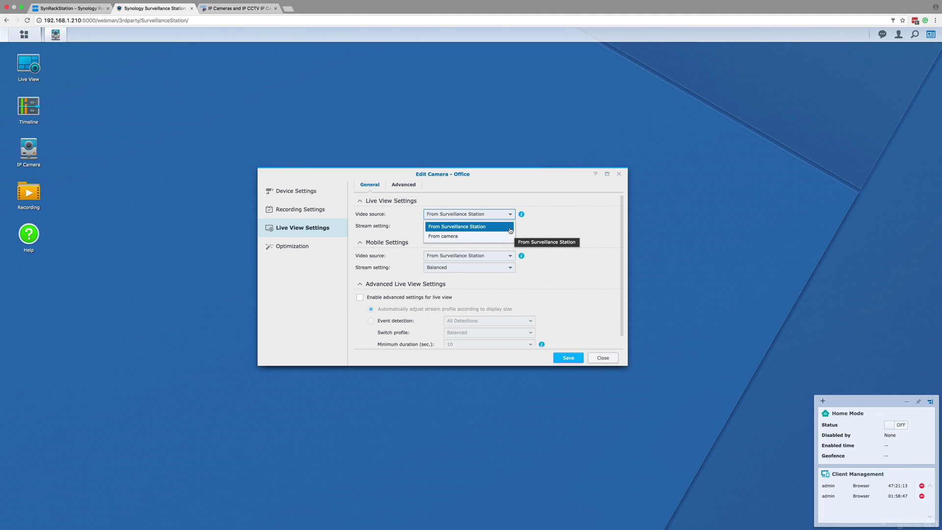
{"action": "left_click", "coordinate": [510, 228]}
{"action": "left_click", "coordinate": [510, 229]}
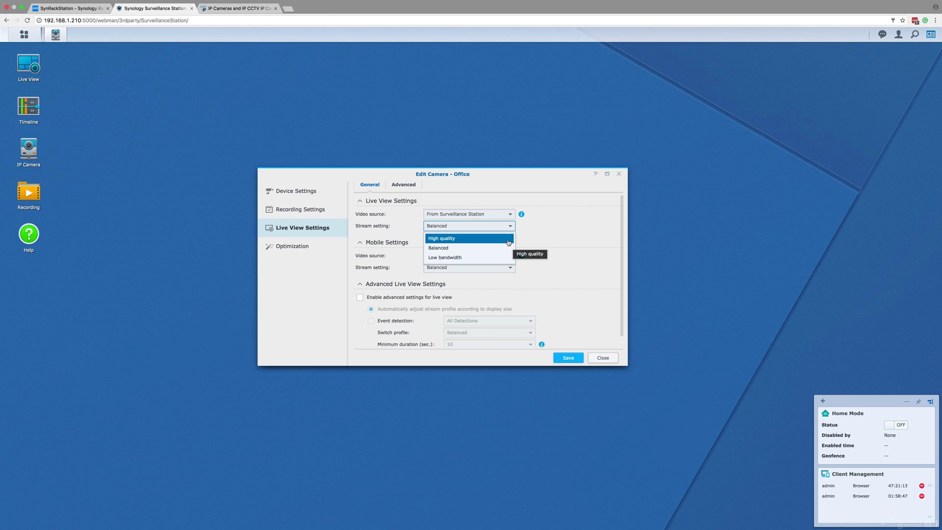
{"action": "left_click", "coordinate": [508, 240]}
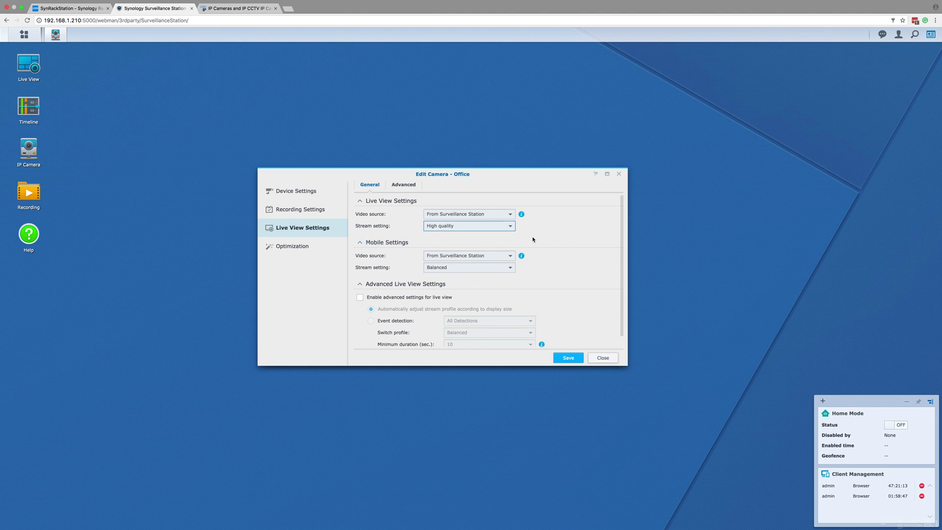
{"action": "left_click", "coordinate": [509, 260]}
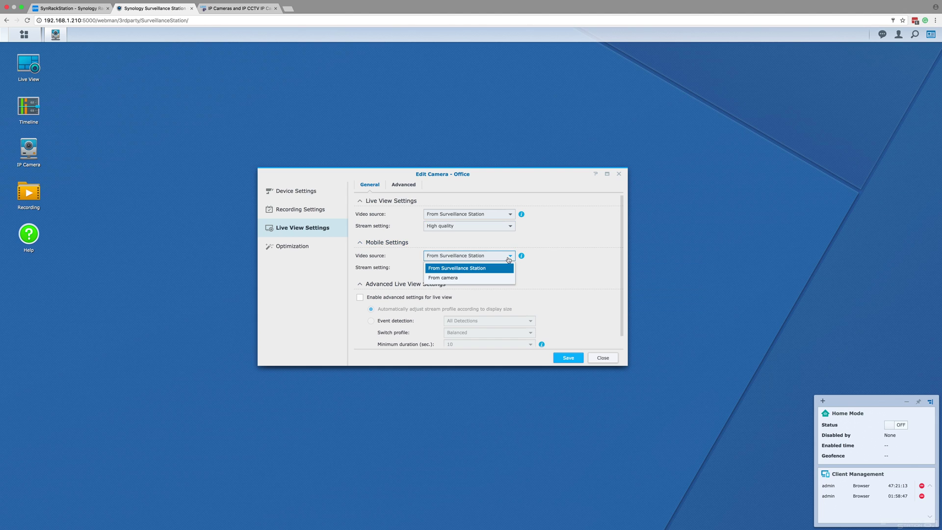
{"action": "left_click", "coordinate": [509, 260]}
{"action": "left_click", "coordinate": [509, 268]}
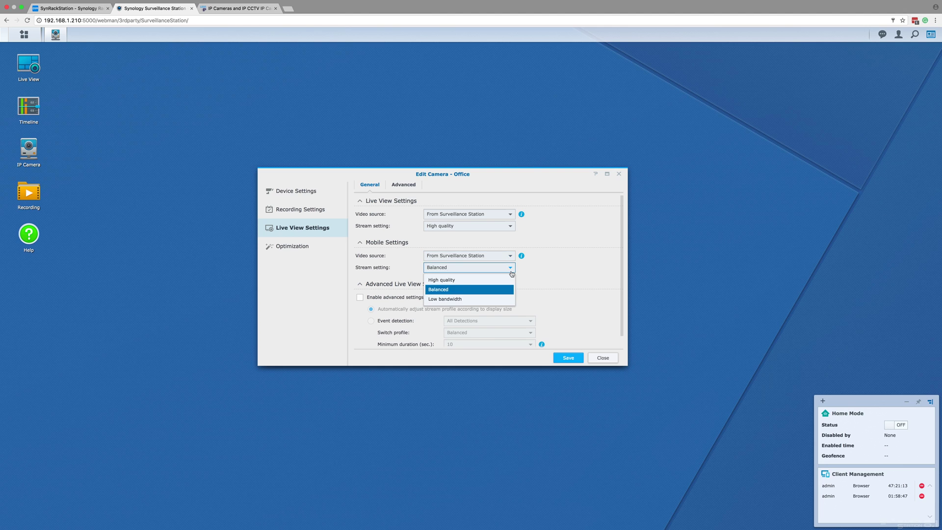
{"action": "left_click", "coordinate": [506, 299]}
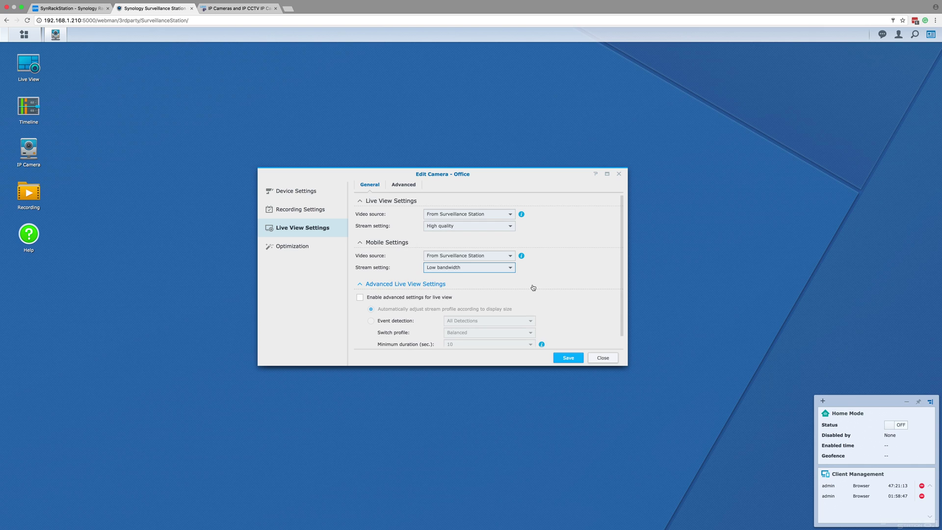
{"action": "scroll", "coordinate": [533, 287], "scroll_direction": "down", "scroll_amount": 1}
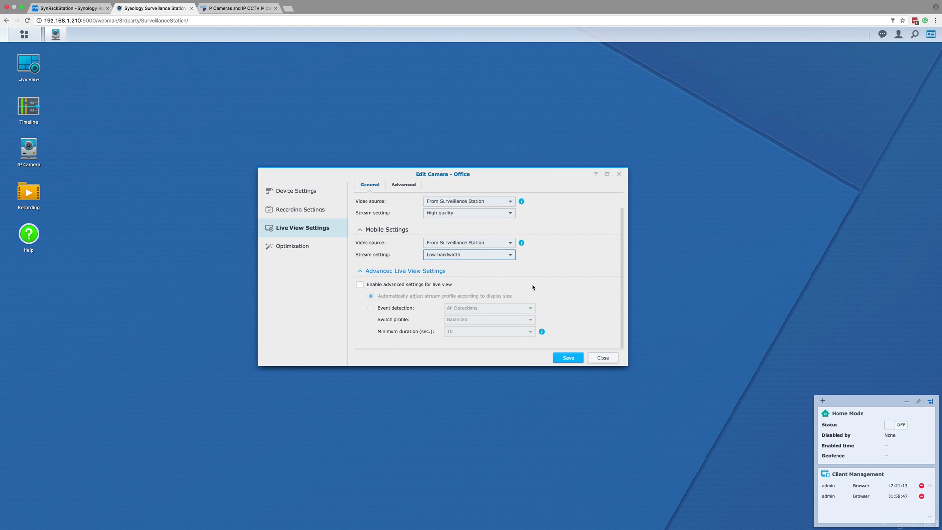
Step: Try event-based profile switching (All Detections, Balanced, 10 s), then leave advanced live view off
{"action": "left_click", "coordinate": [360, 285]}
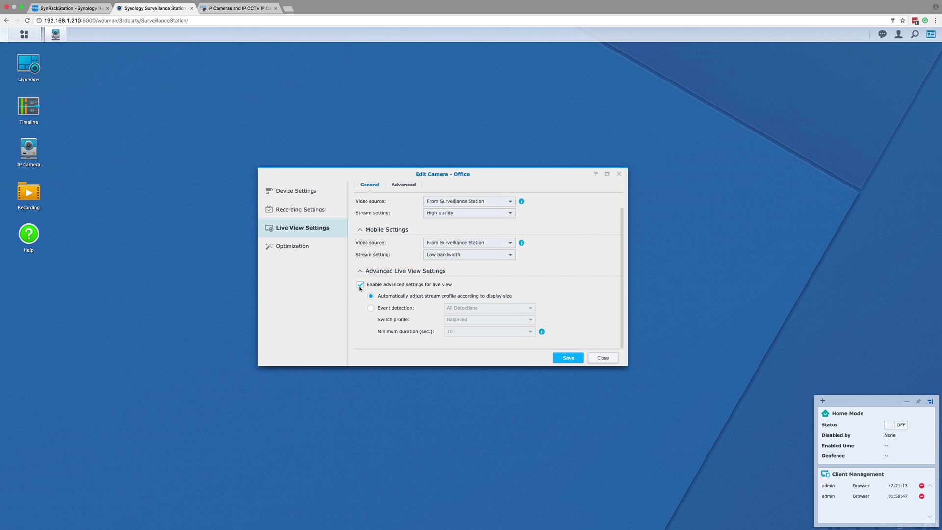
{"action": "left_click", "coordinate": [371, 309]}
{"action": "left_click", "coordinate": [532, 309]}
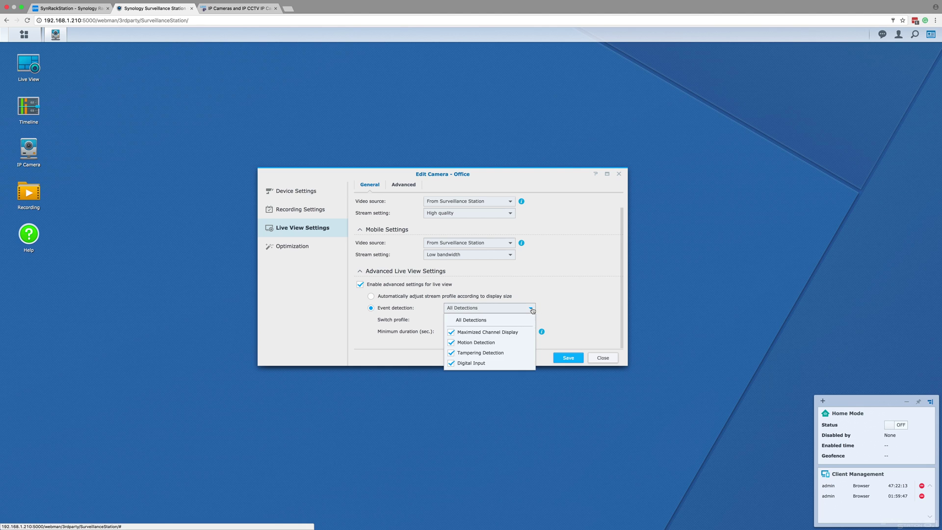
{"action": "left_click", "coordinate": [533, 321]}
{"action": "left_click", "coordinate": [532, 320]}
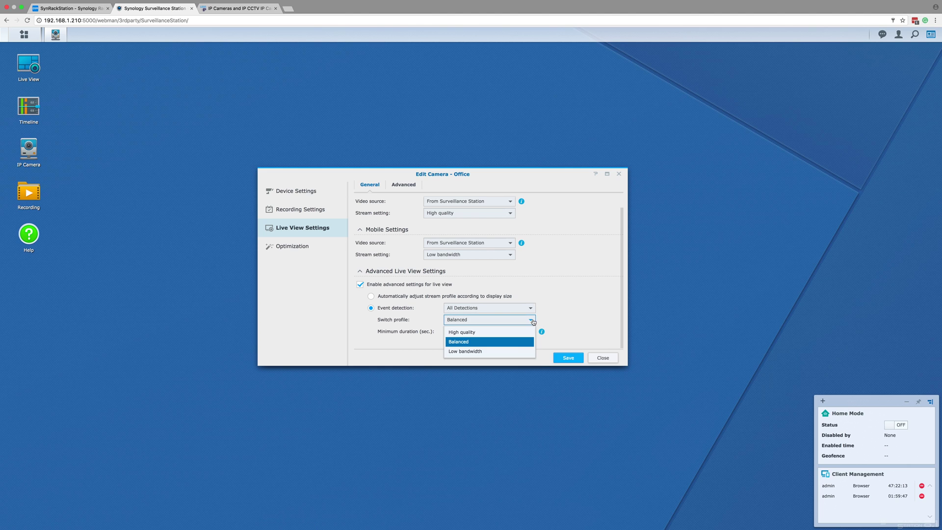
{"action": "left_click", "coordinate": [532, 321]}
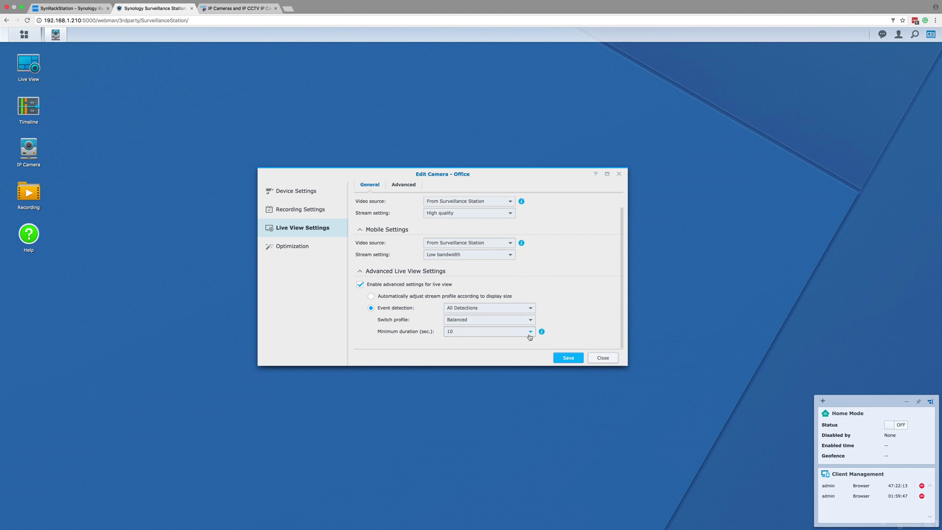
{"action": "left_click", "coordinate": [531, 334]}
{"action": "left_click", "coordinate": [558, 337]}
{"action": "left_click", "coordinate": [359, 285]}
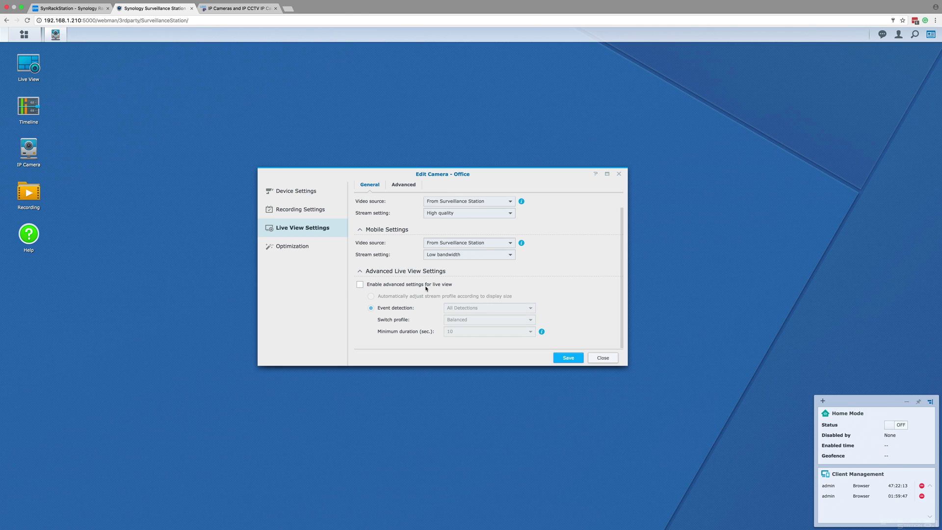
{"action": "scroll", "coordinate": [417, 235], "scroll_direction": "up", "scroll_amount": 1}
{"action": "left_click", "coordinate": [404, 184]}
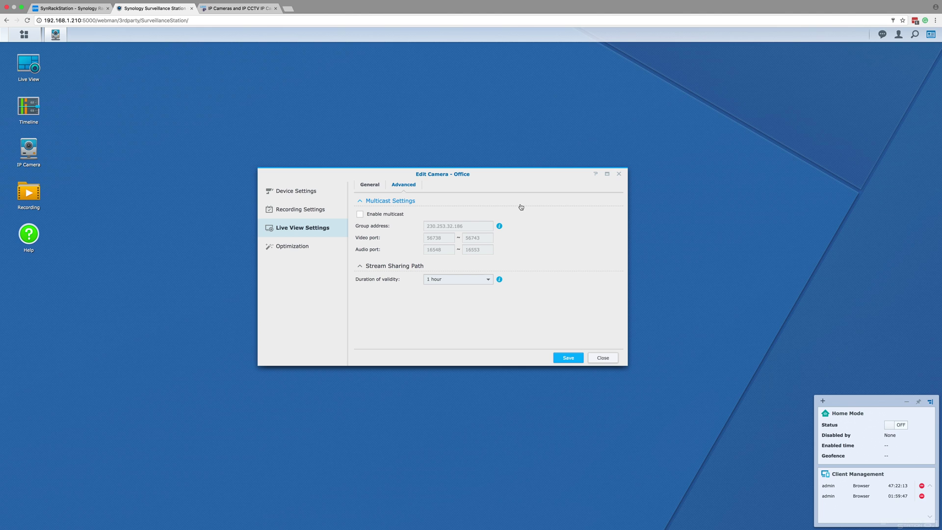
{"action": "left_click", "coordinate": [312, 243]}
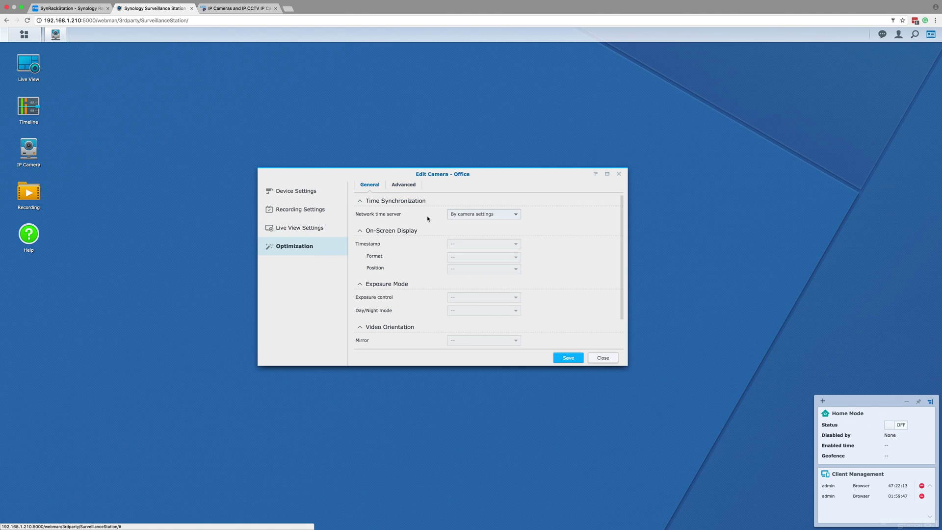
Step: Scroll the Office camera's Optimization General tab to review time sync, on-screen display and exposure settings
{"action": "scroll", "coordinate": [428, 223], "scroll_direction": "down", "scroll_amount": 2}
{"action": "scroll", "coordinate": [427, 223], "scroll_direction": "up", "scroll_amount": 2}
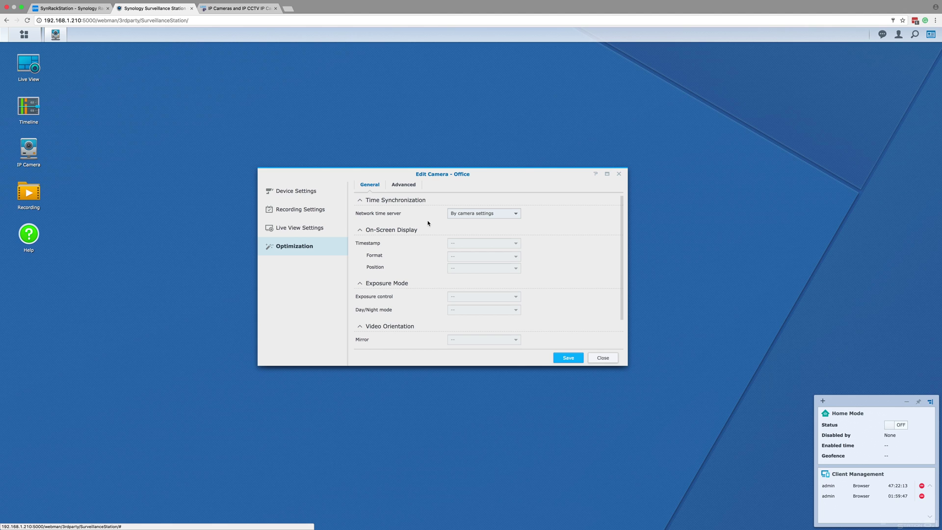
Step: Enable camera force restart every 100 days at 06:10 on the Advanced tab
{"action": "left_click", "coordinate": [405, 185]}
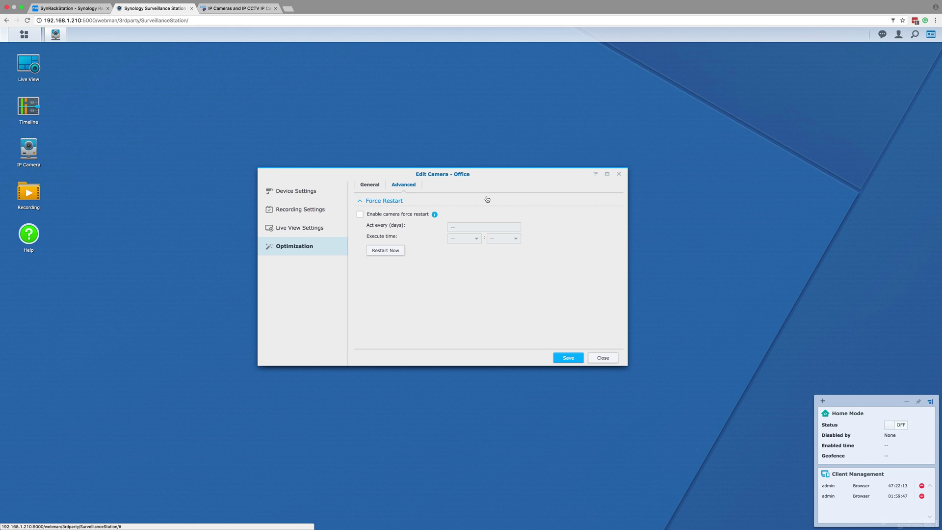
{"action": "left_click", "coordinate": [360, 215]}
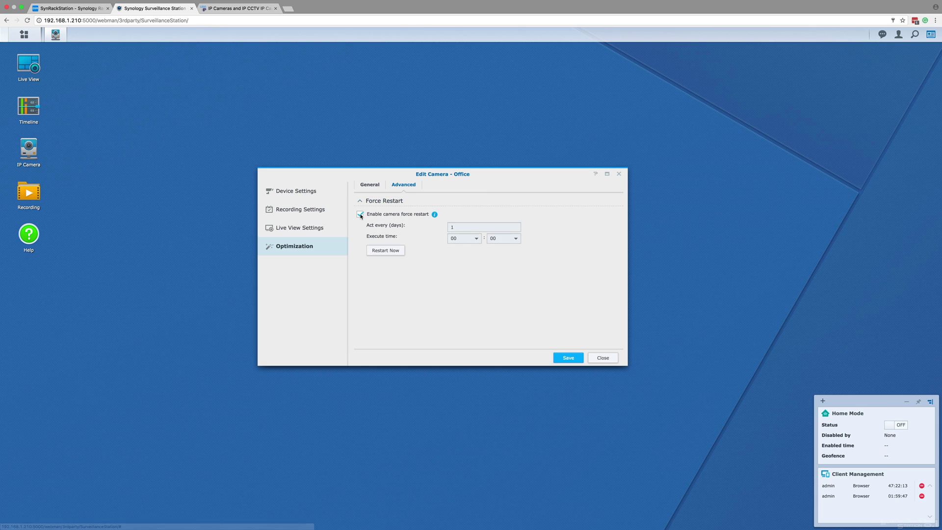
{"action": "double_click", "coordinate": [460, 229]}
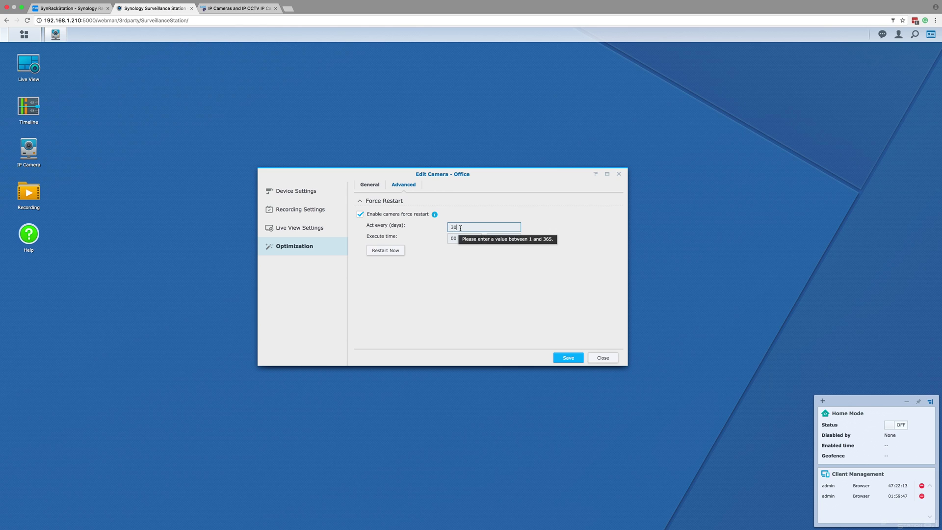
{"action": "double_click", "coordinate": [460, 228]}
{"action": "type", "text": "1"}
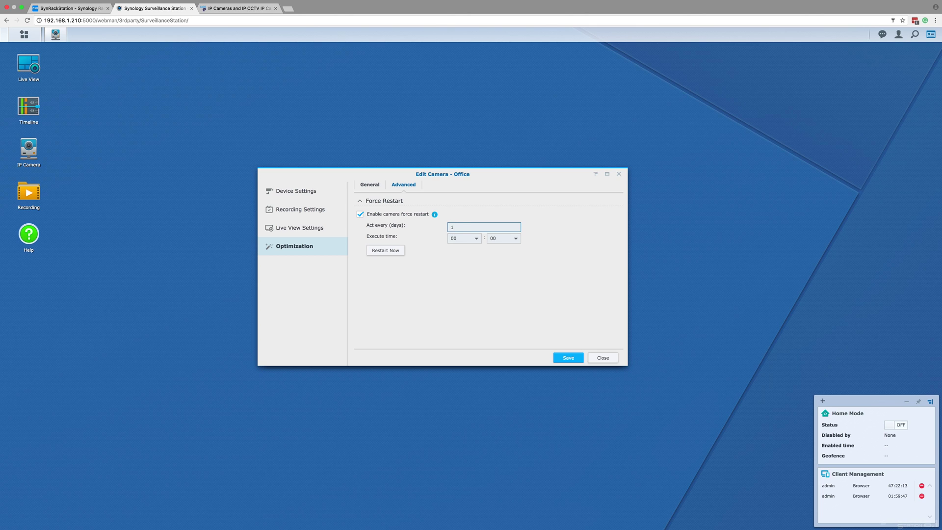
{"action": "type", "text": "00"}
{"action": "left_click", "coordinate": [466, 239]}
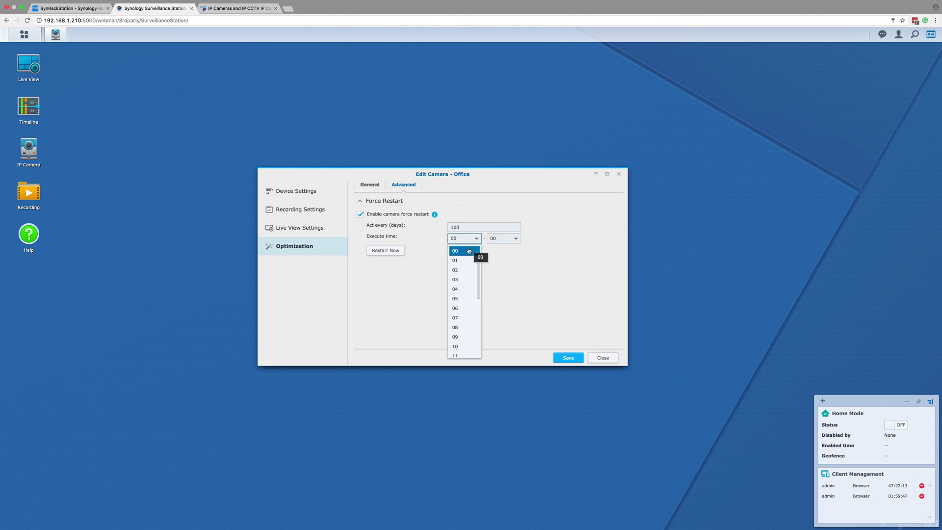
{"action": "left_click", "coordinate": [462, 310]}
{"action": "left_click", "coordinate": [505, 239]}
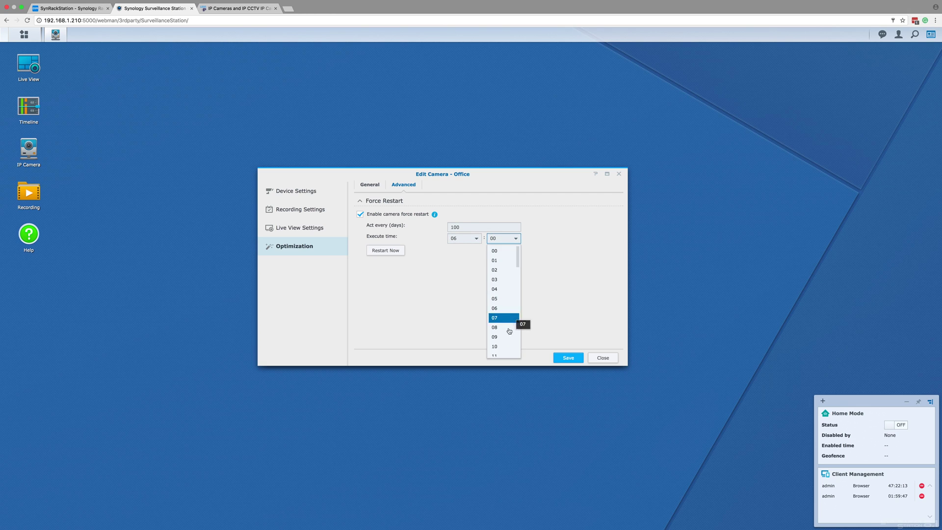
{"action": "left_click", "coordinate": [506, 347]}
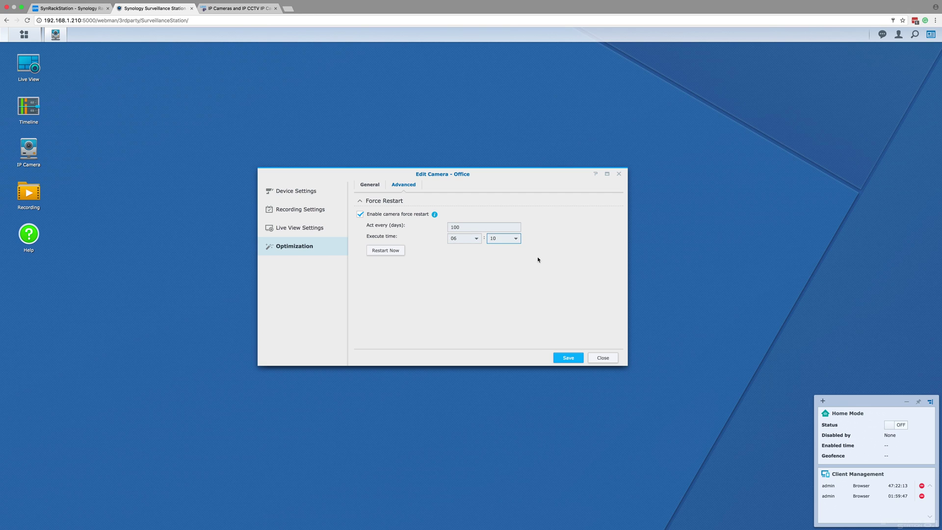
Step: Turn force restart back off, save the Office camera's settings and close the editor
{"action": "left_click", "coordinate": [371, 217]}
{"action": "left_click", "coordinate": [577, 360]}
{"action": "left_click", "coordinate": [605, 359]}
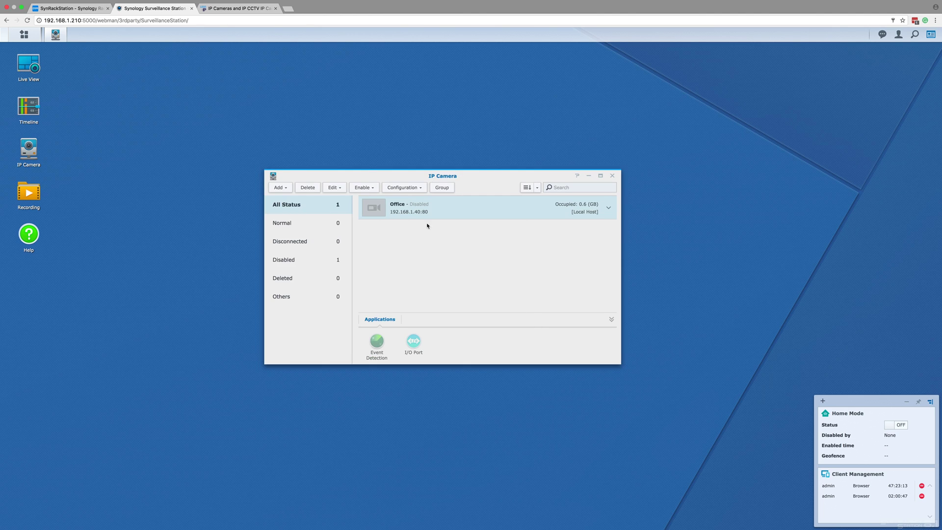
Step: Enable the Office camera from the IP Camera list's Enable menu
{"action": "left_click", "coordinate": [363, 187]}
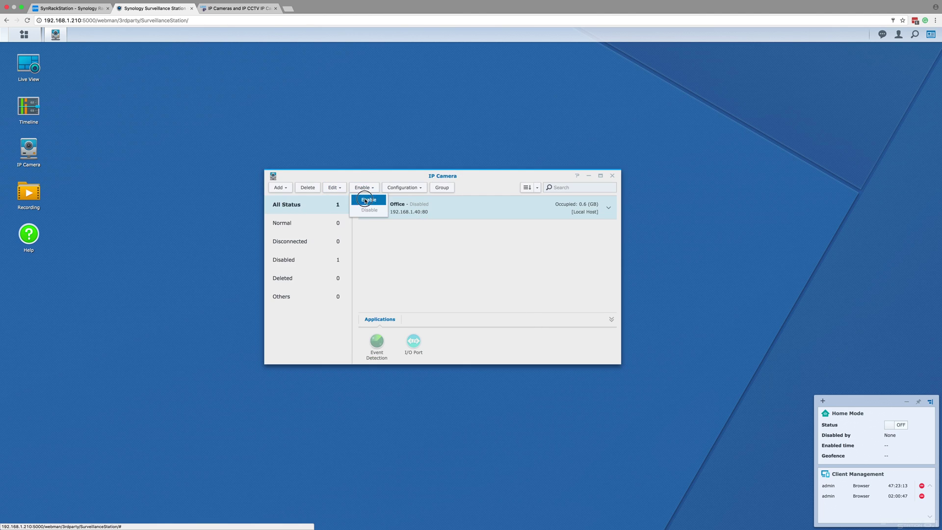
{"action": "left_click", "coordinate": [382, 201]}
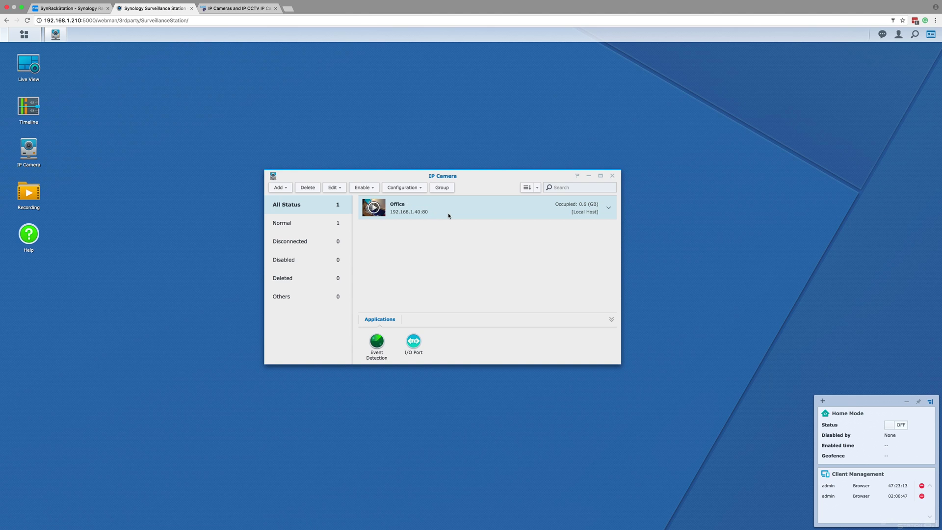